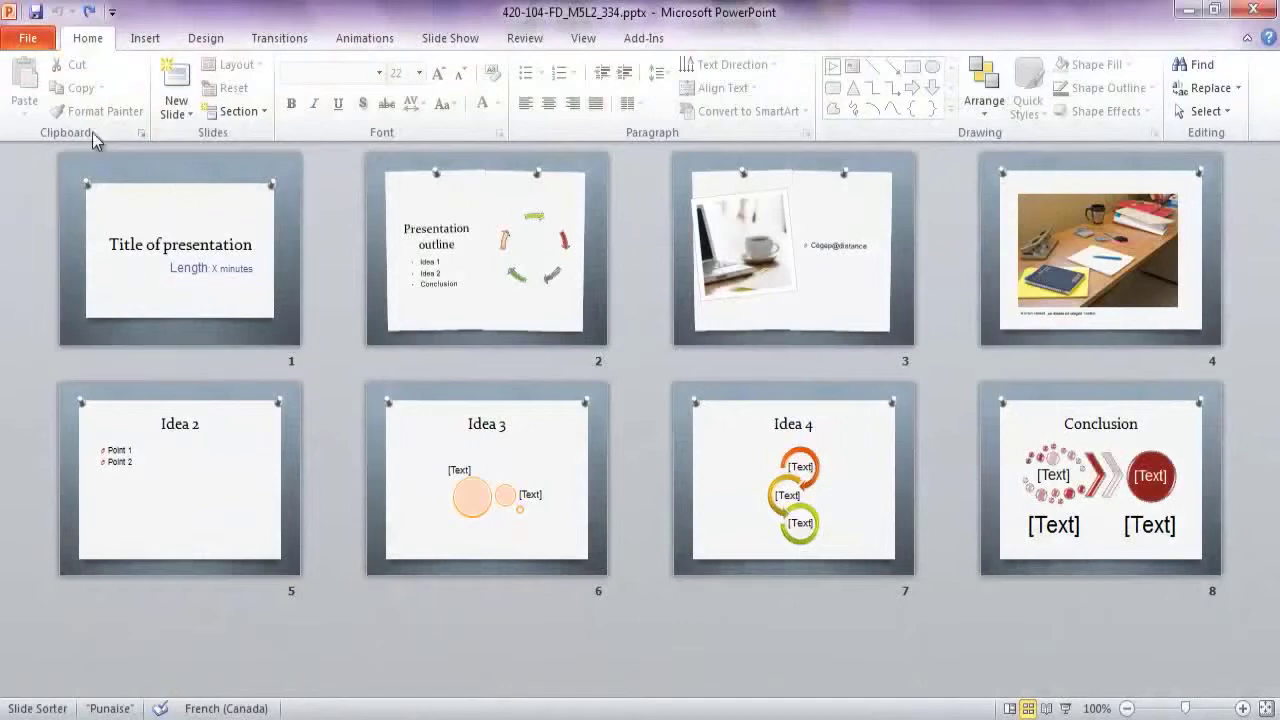
Check the PowerPoint version (14.0.6129.5000) under File > Help, then open slide 2 in Normal view.
{"action": "left_click", "coordinate": [28, 38]}
{"action": "left_click", "coordinate": [82, 400]}
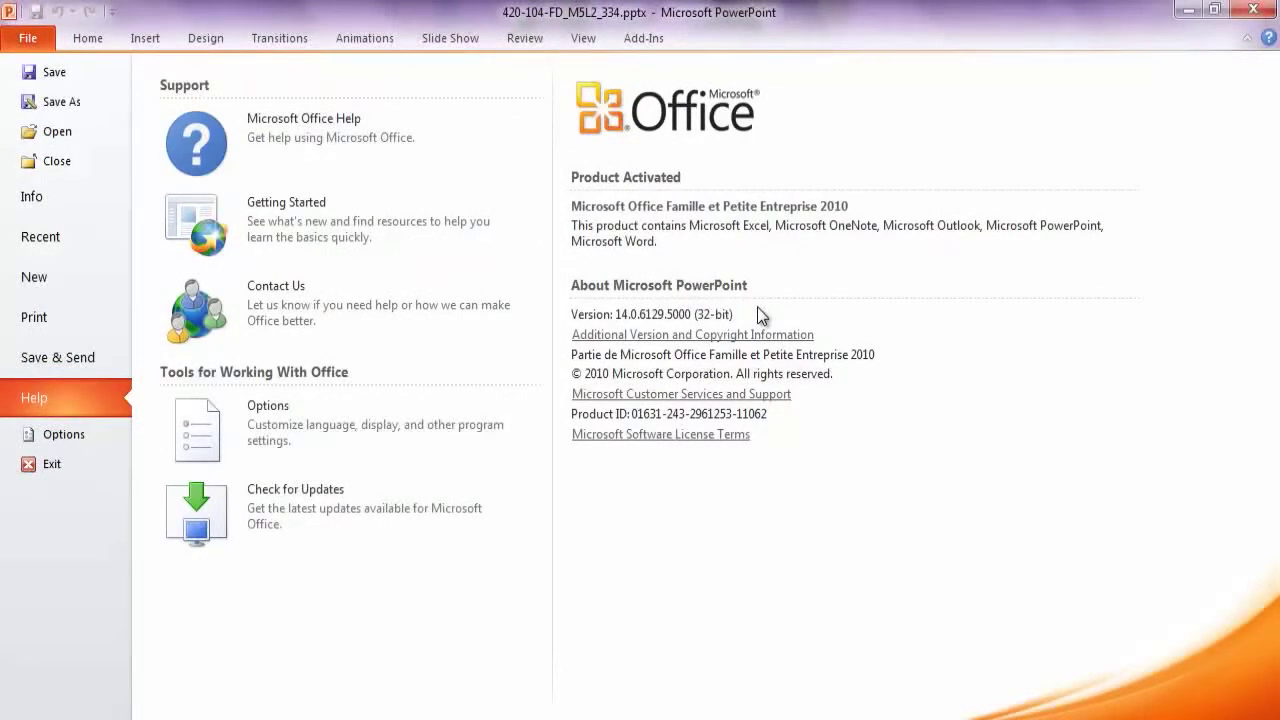
{"action": "left_click", "coordinate": [100, 44]}
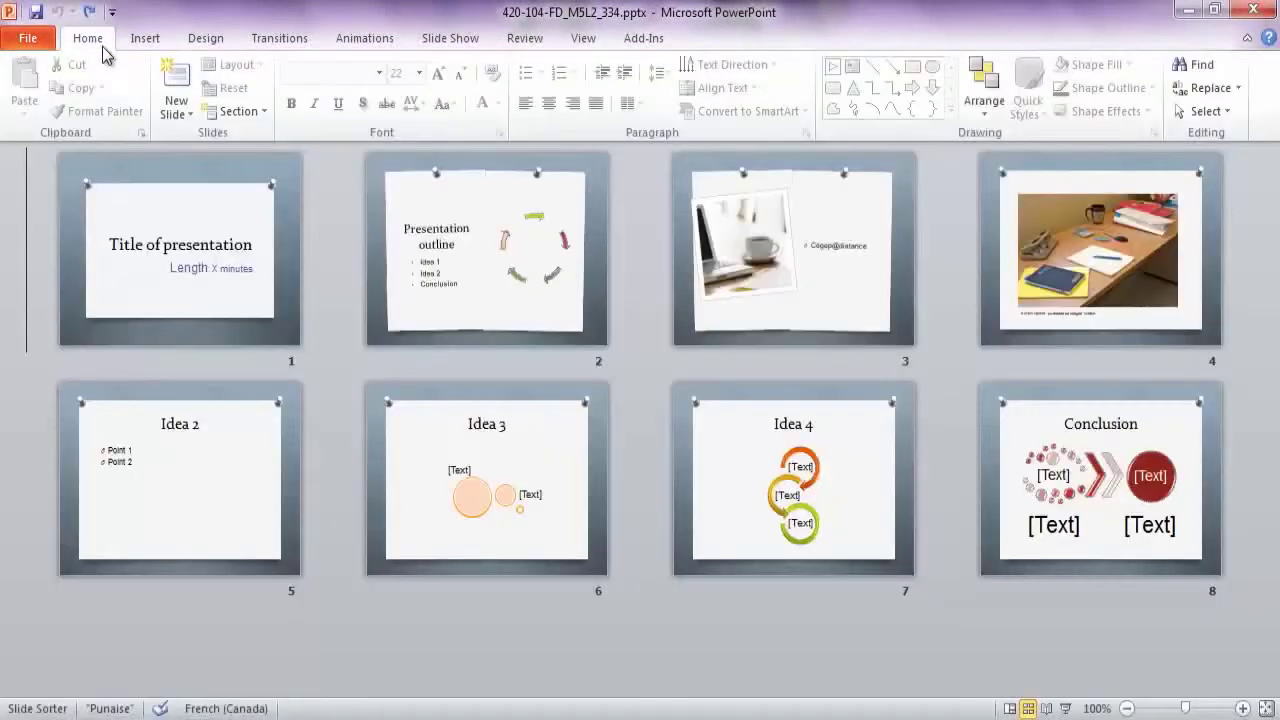
{"action": "double_click", "coordinate": [432, 201]}
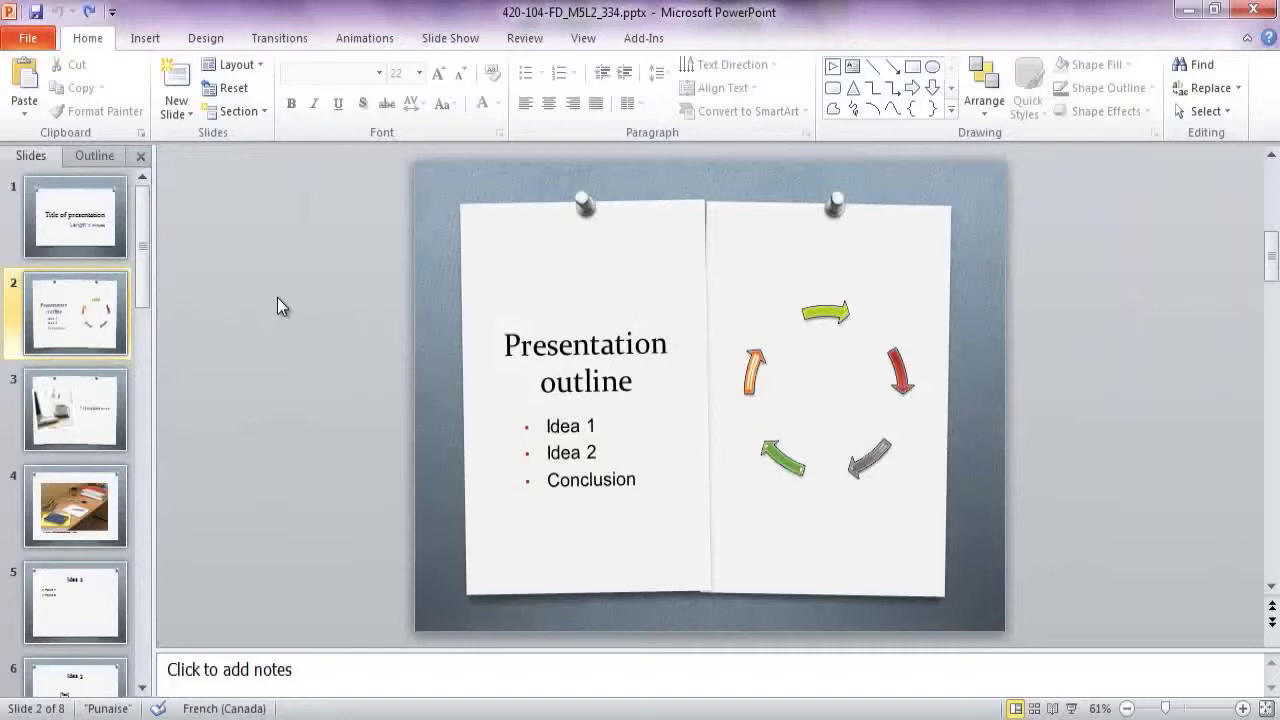
Go to slide 3 and select the word 'Cégep@distance' in its text box.
{"action": "left_click", "coordinate": [97, 393]}
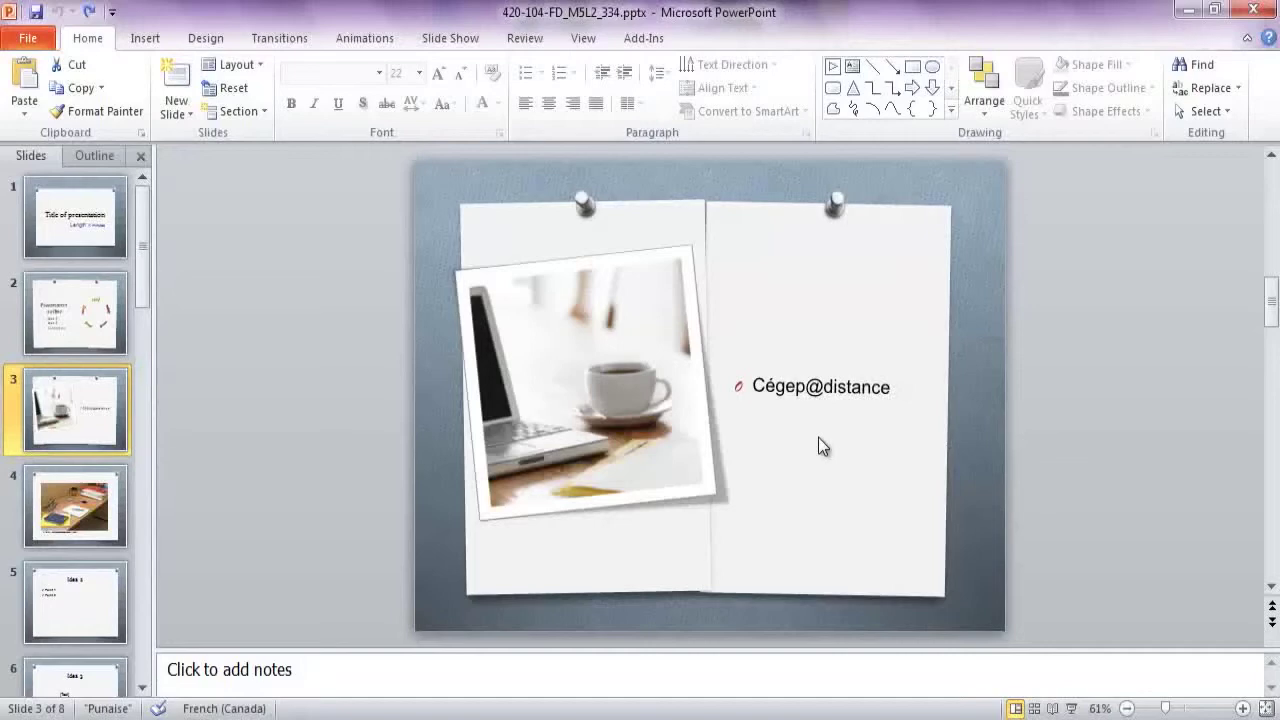
{"action": "left_click", "coordinate": [757, 388]}
{"action": "left_click_drag", "start_coordinate": [757, 388], "coordinate": [895, 387]}
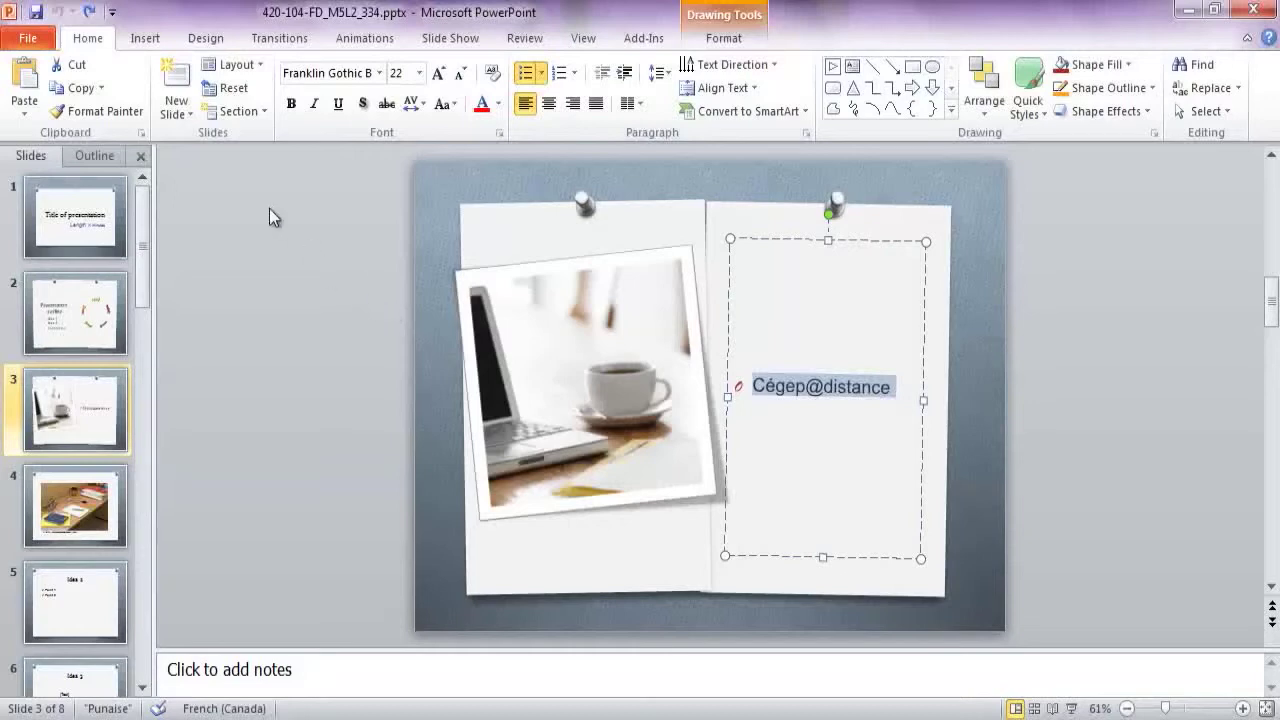
{"action": "left_click", "coordinate": [166, 43]}
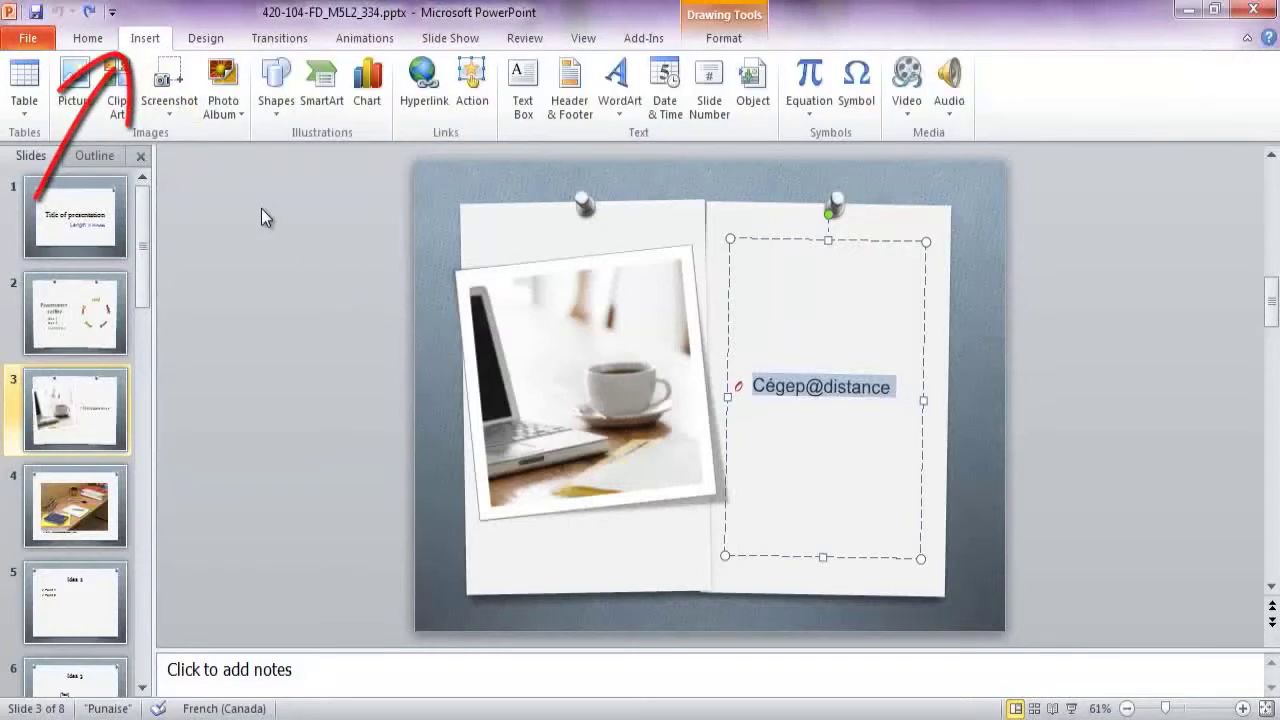
{"action": "left_click", "coordinate": [434, 117]}
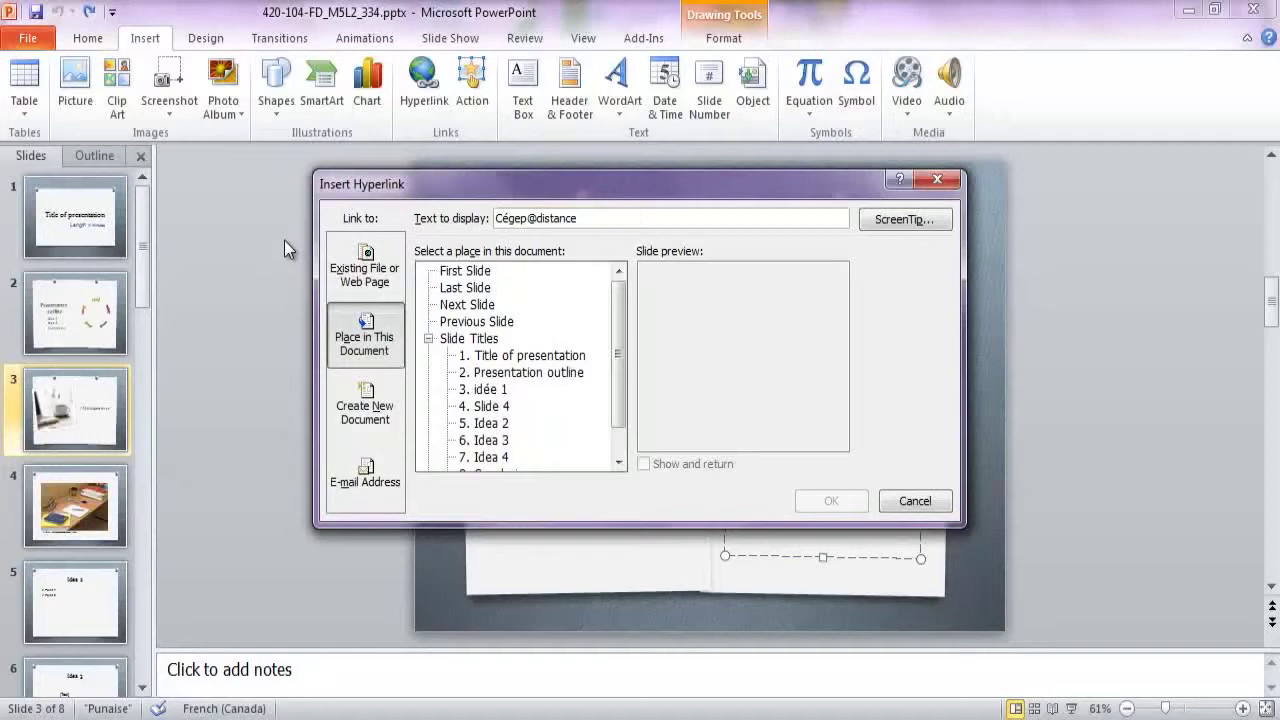
{"action": "left_click", "coordinate": [326, 255]}
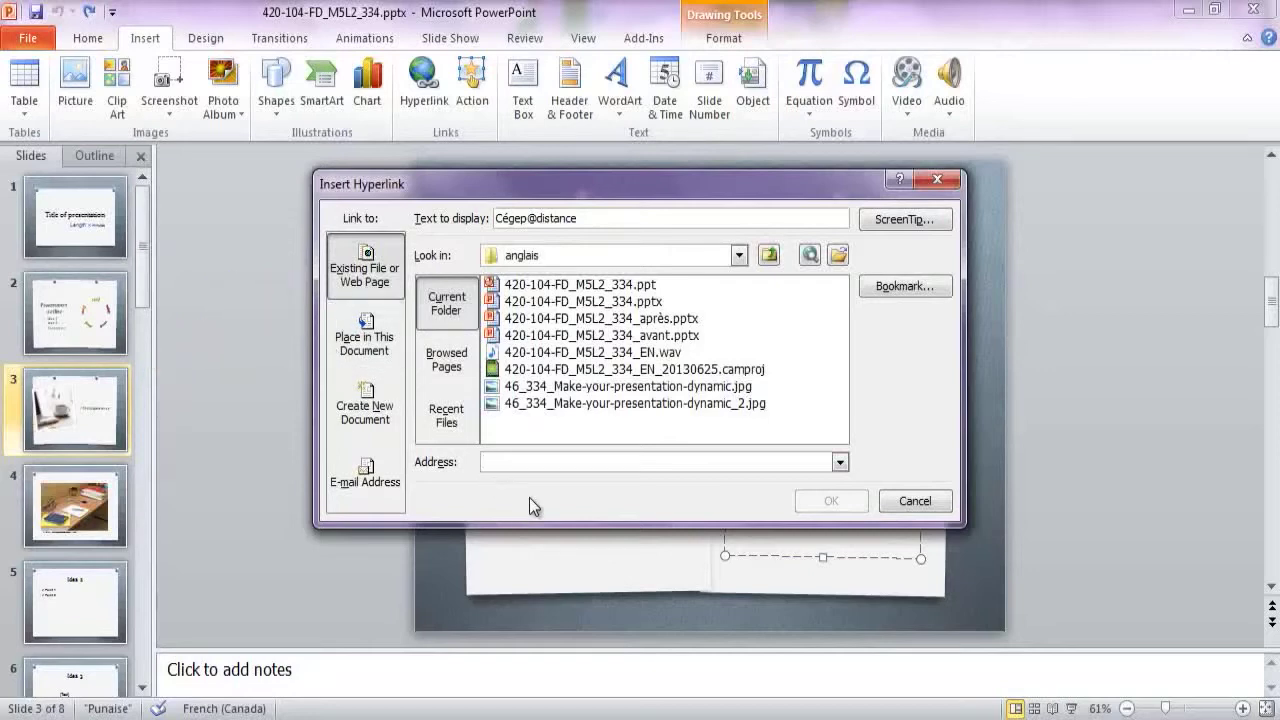
{"action": "type", "text": "http://www.cegepadistance.ca/en/"}
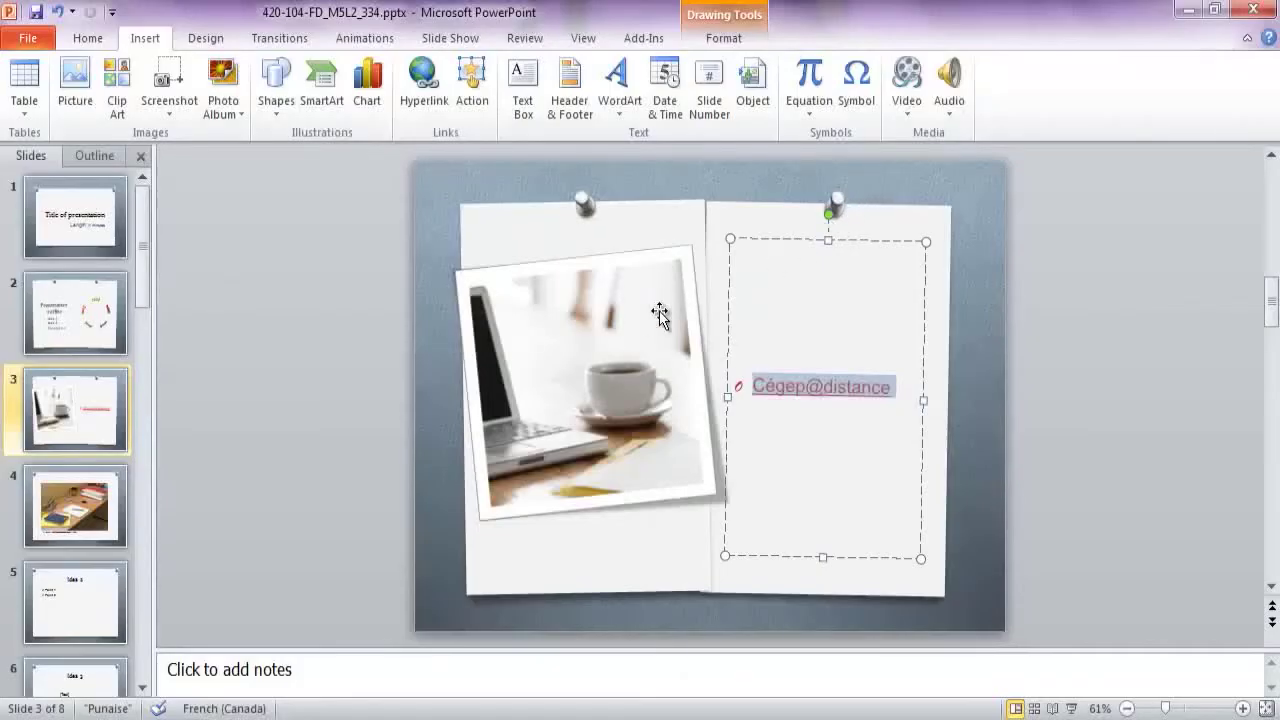
{"action": "left_click", "coordinate": [628, 310]}
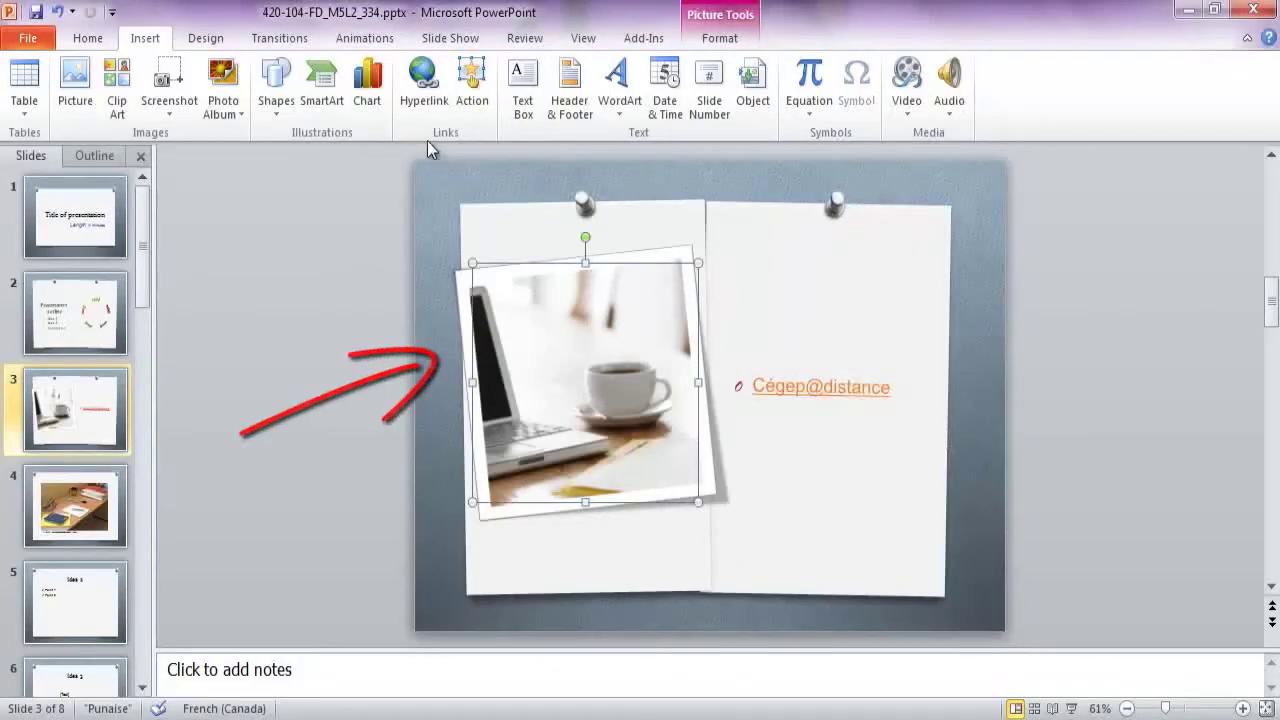
Link the laptop photo to '4. Slide 4' as a place in this document.
{"action": "left_click", "coordinate": [432, 107]}
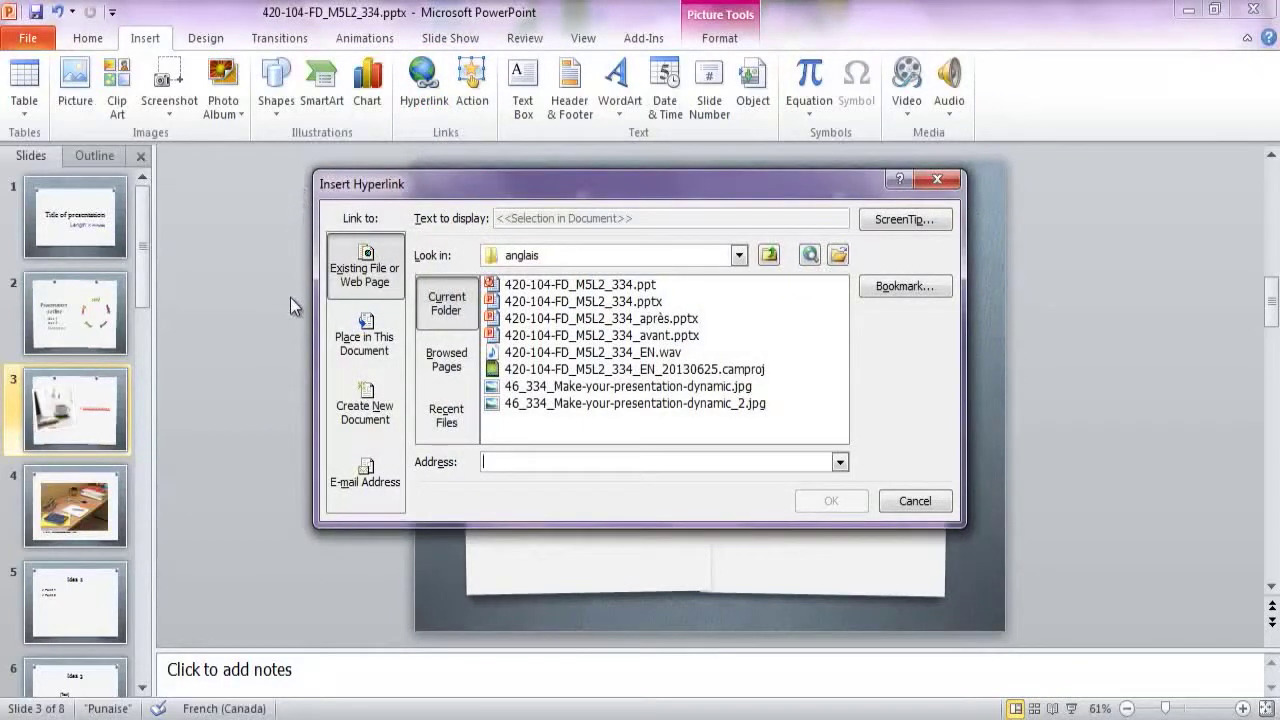
{"action": "left_click", "coordinate": [338, 318]}
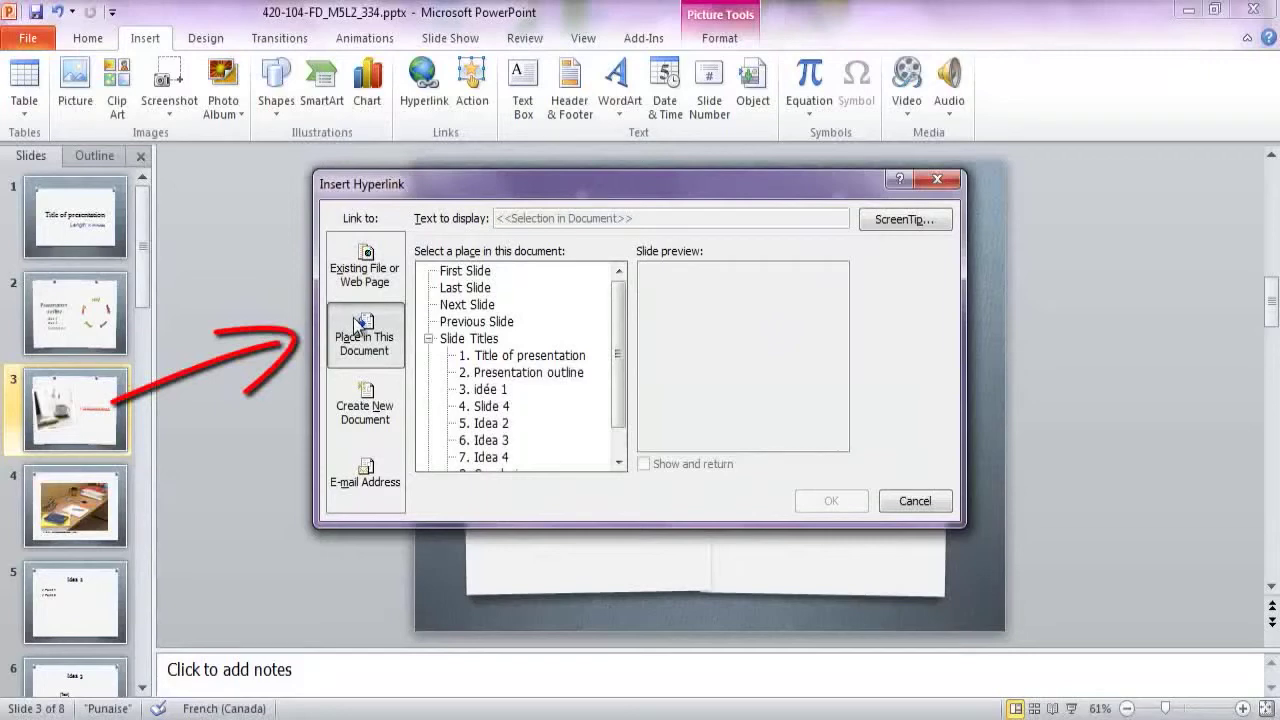
{"action": "left_click_drag", "start_coordinate": [617, 306], "coordinate": [617, 320]}
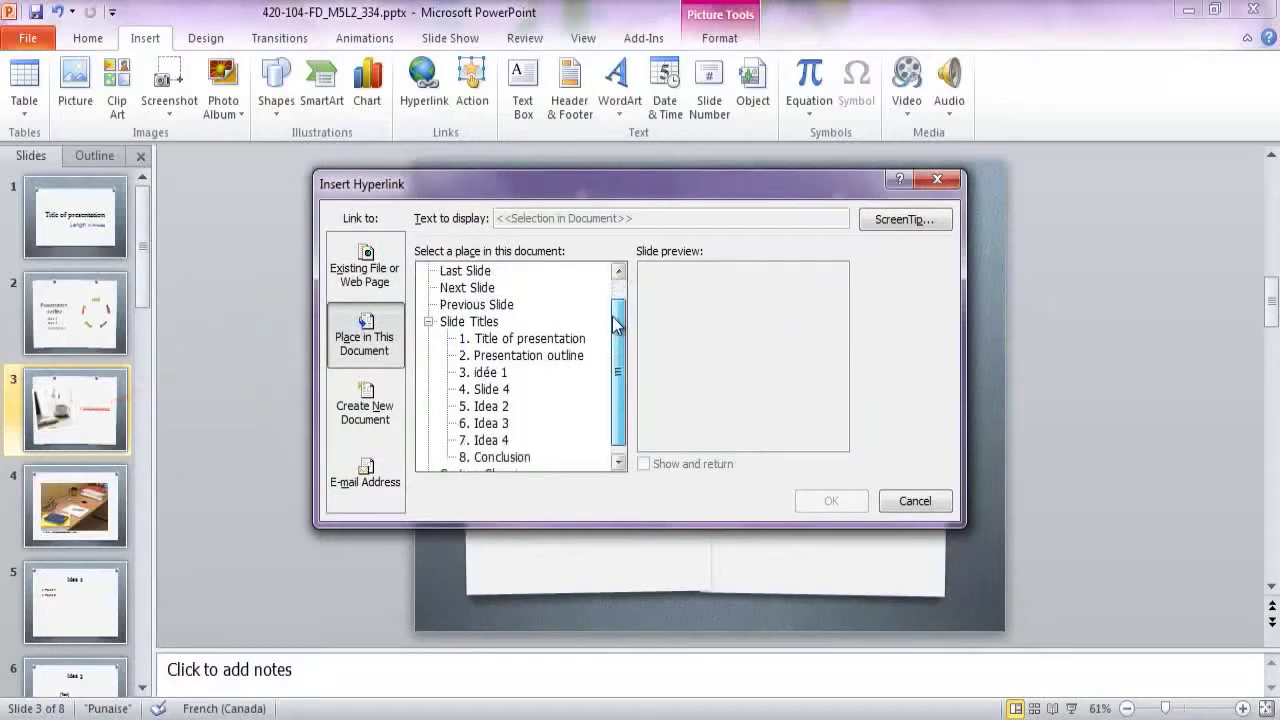
{"action": "left_click", "coordinate": [490, 393]}
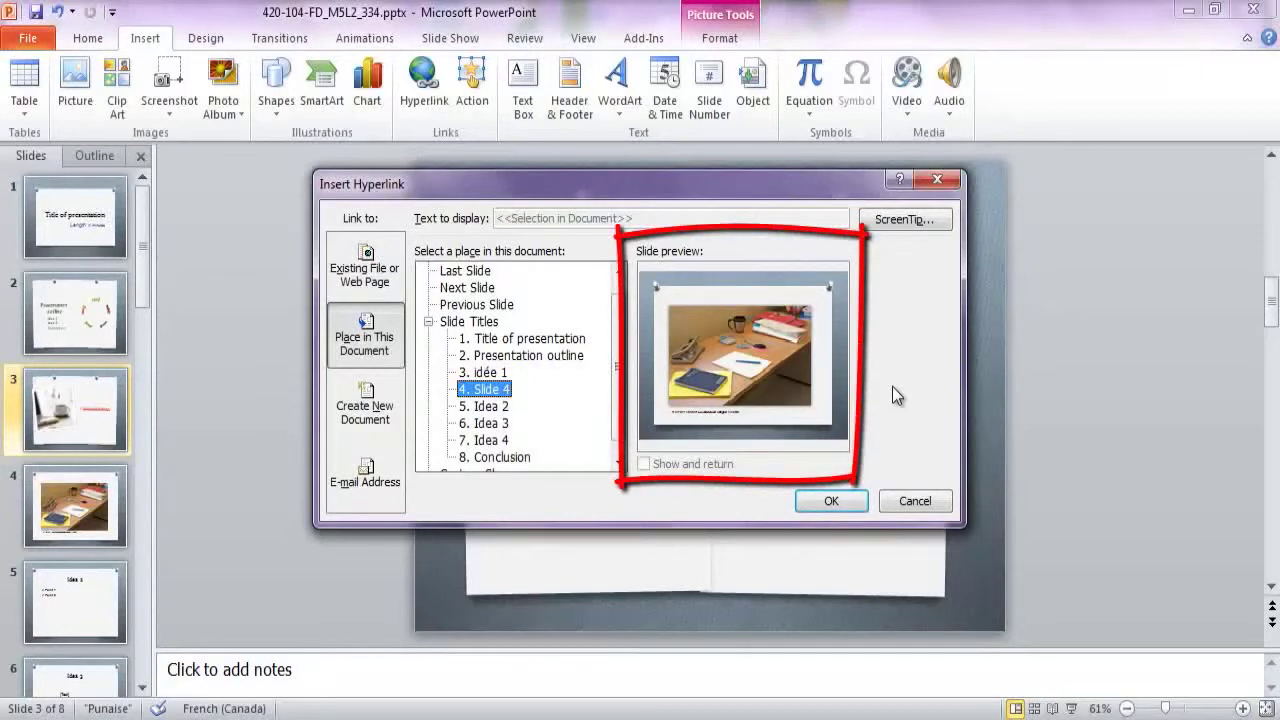
{"action": "left_click", "coordinate": [848, 503]}
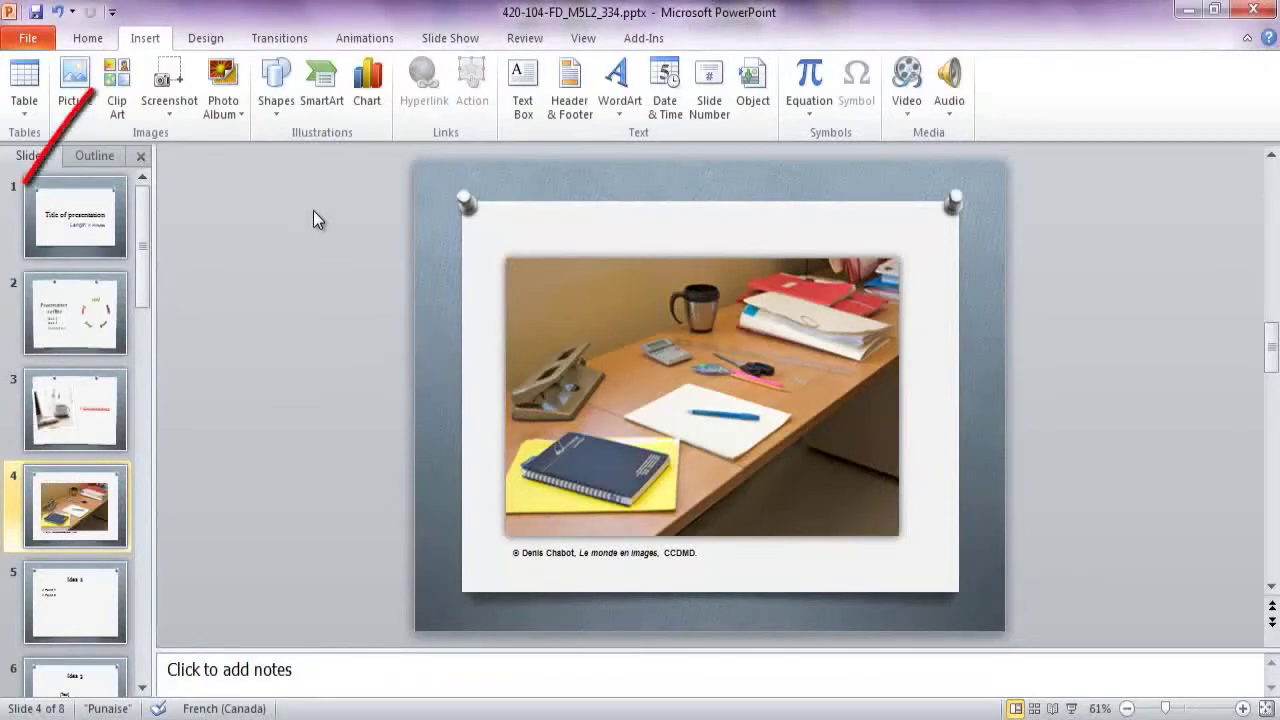
Draw a Forward/Next action button at slide 4's bottom right, hyperlinked to Next Slide.
{"action": "left_click", "coordinate": [286, 120]}
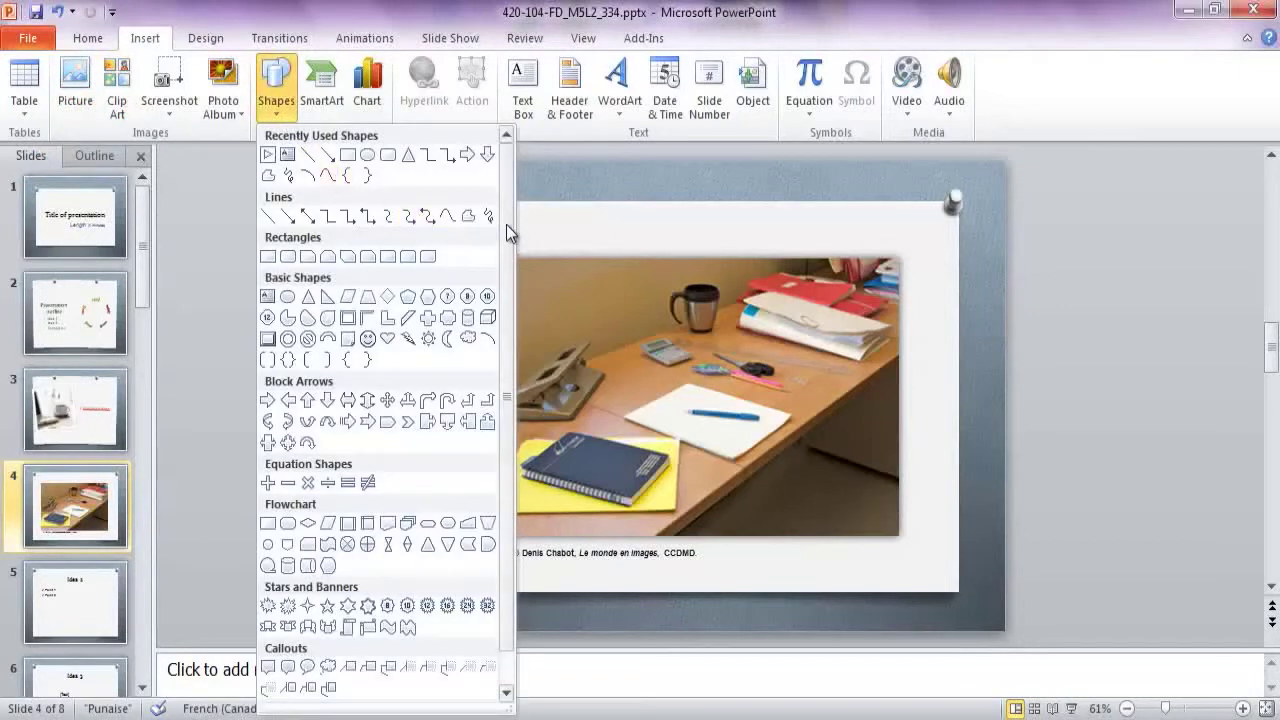
{"action": "scroll", "coordinate": [507, 285], "scroll_direction": "down", "scroll_amount": 1}
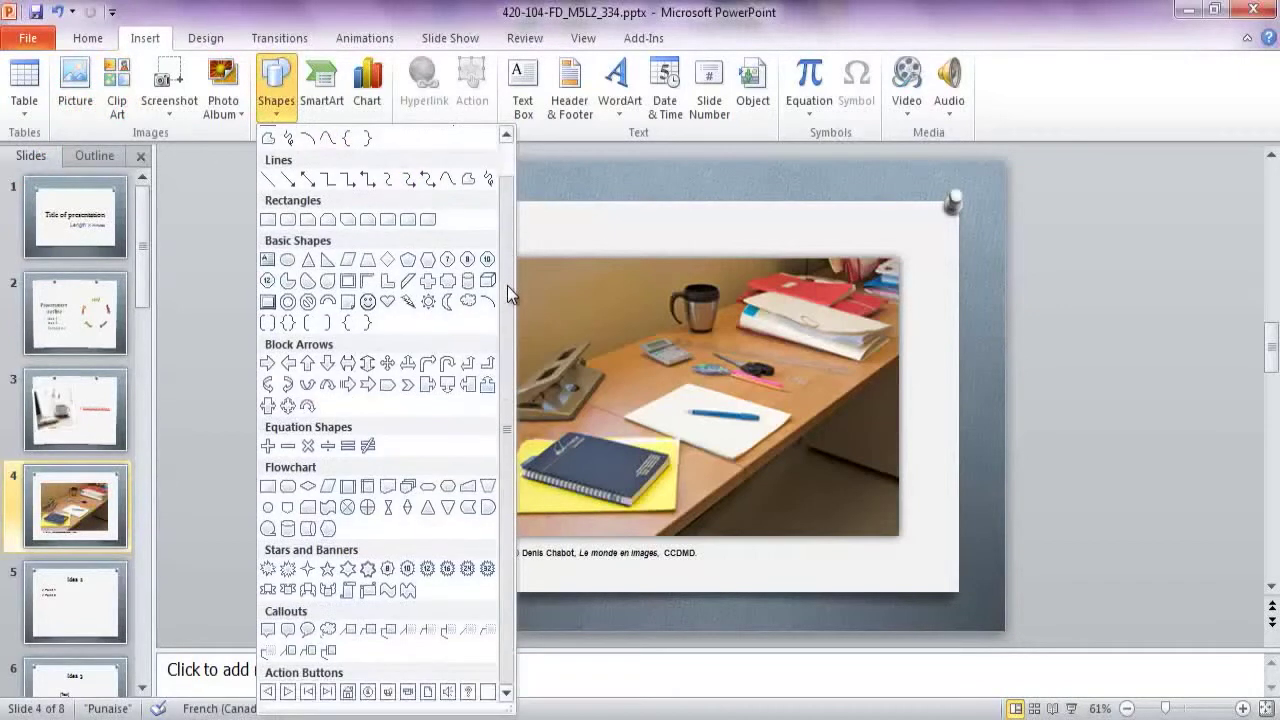
{"action": "left_click", "coordinate": [290, 693]}
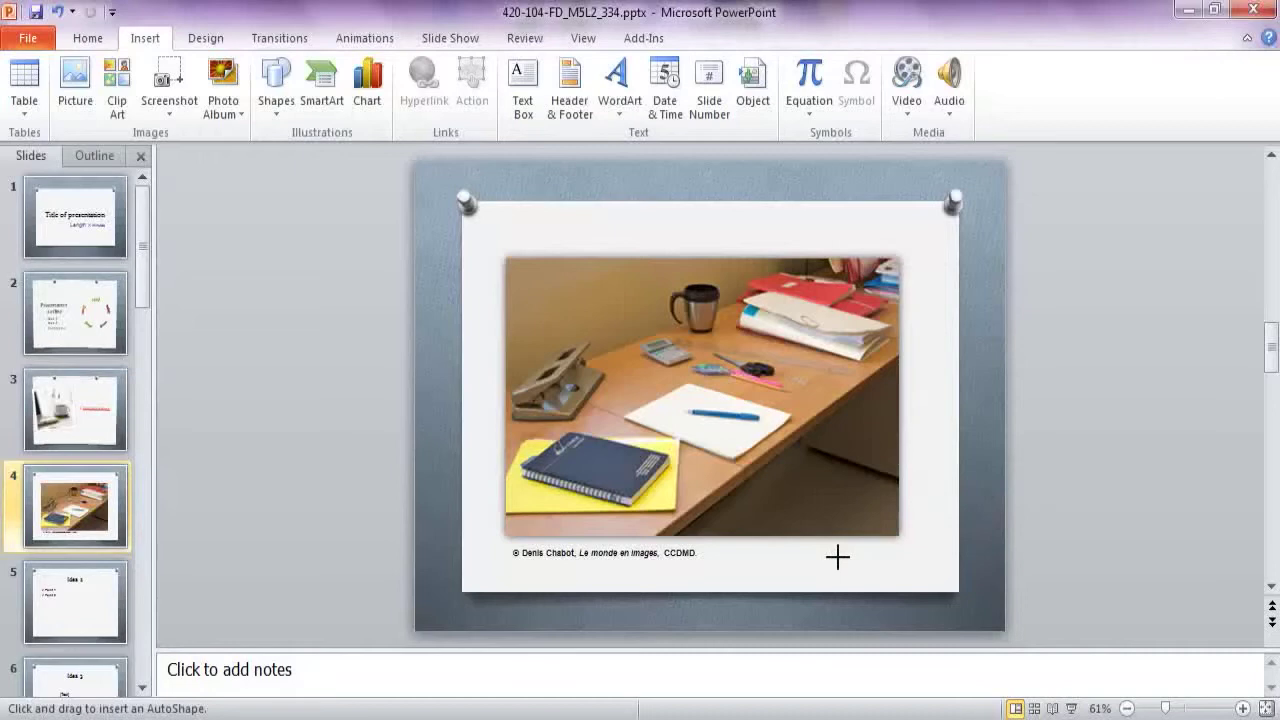
{"action": "left_click_drag", "start_coordinate": [840, 562], "coordinate": [877, 585]}
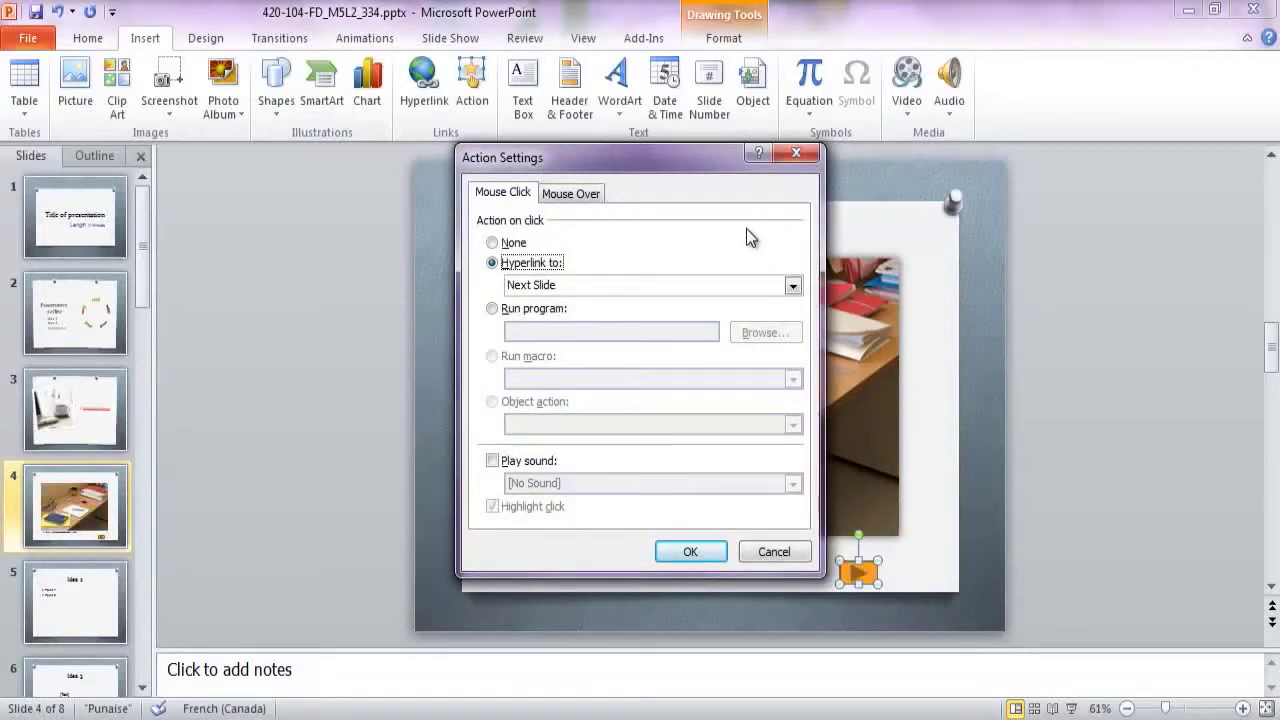
{"action": "left_click", "coordinate": [792, 287]}
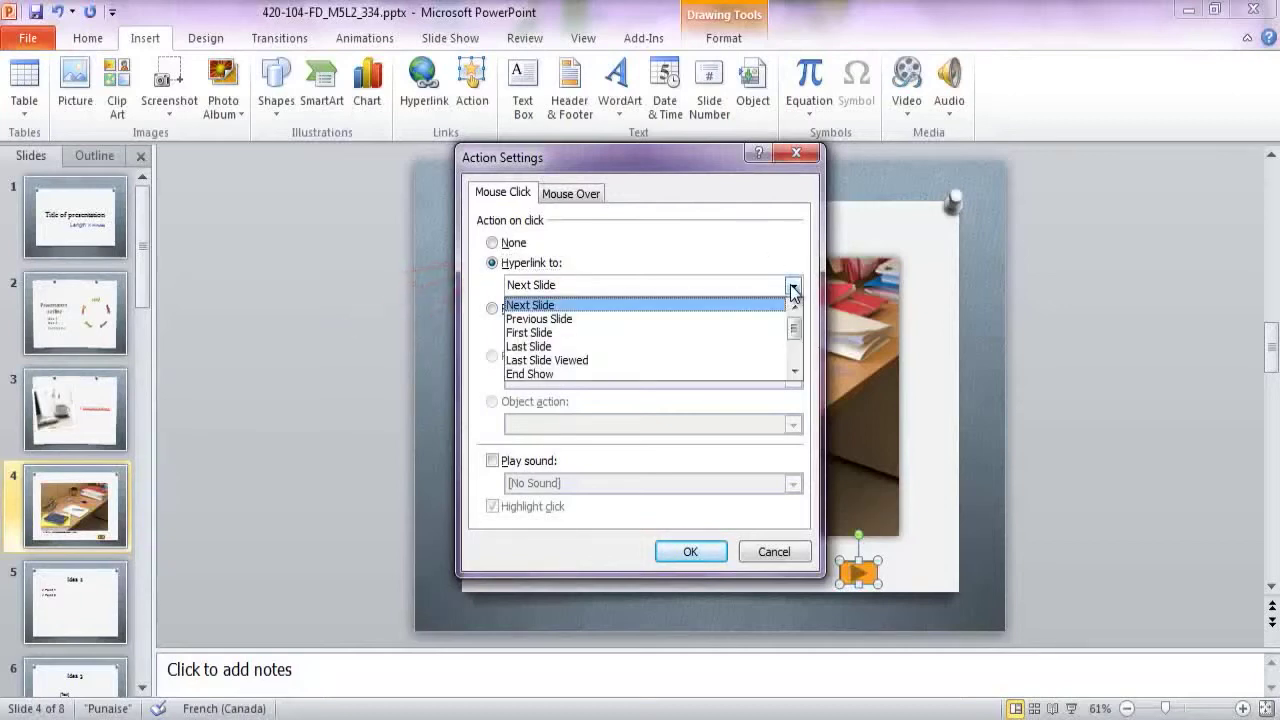
{"action": "left_click", "coordinate": [770, 316]}
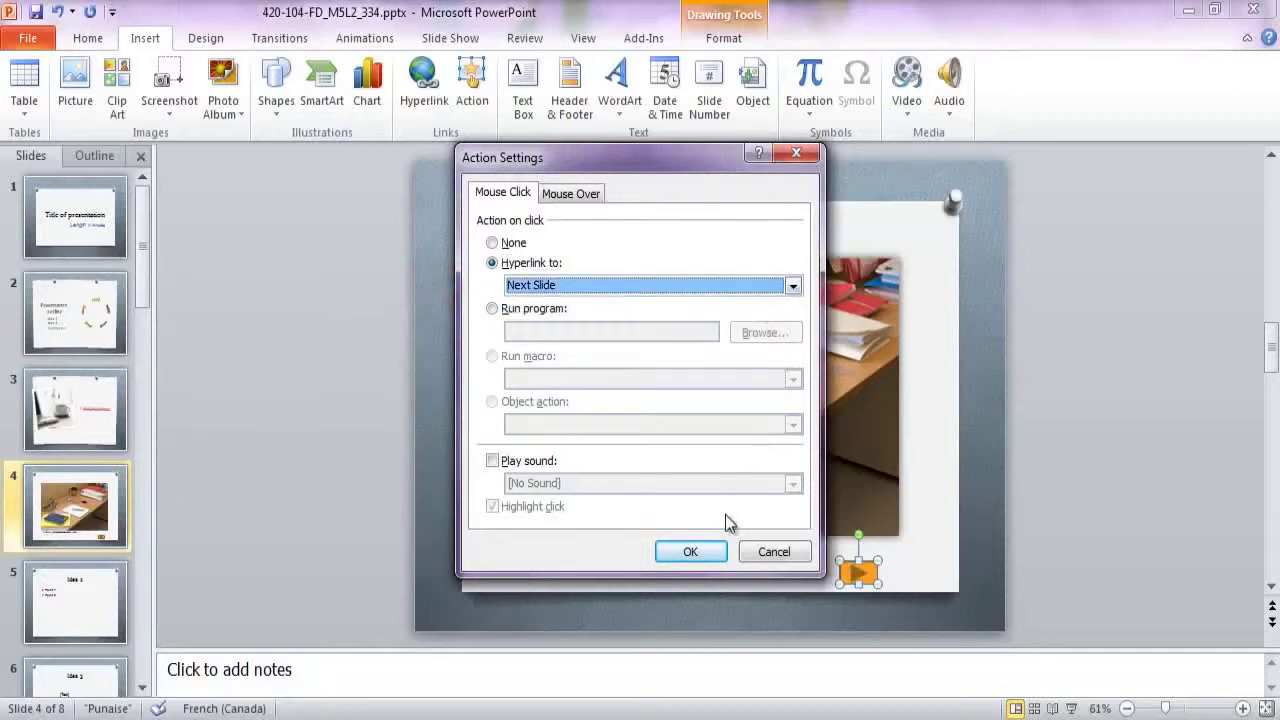
{"action": "left_click", "coordinate": [711, 554]}
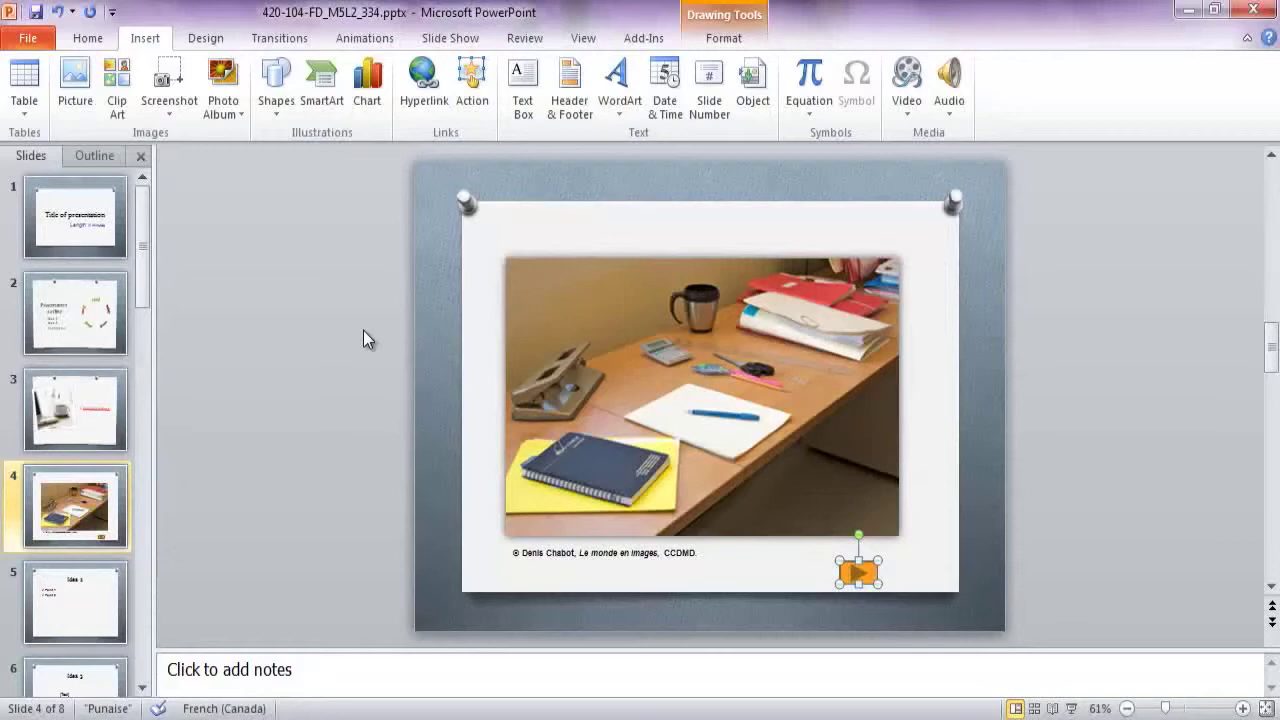
With the desk photo selected, preview the Cover transition, then reset slide 4's transition to None.
{"action": "left_click", "coordinate": [527, 323]}
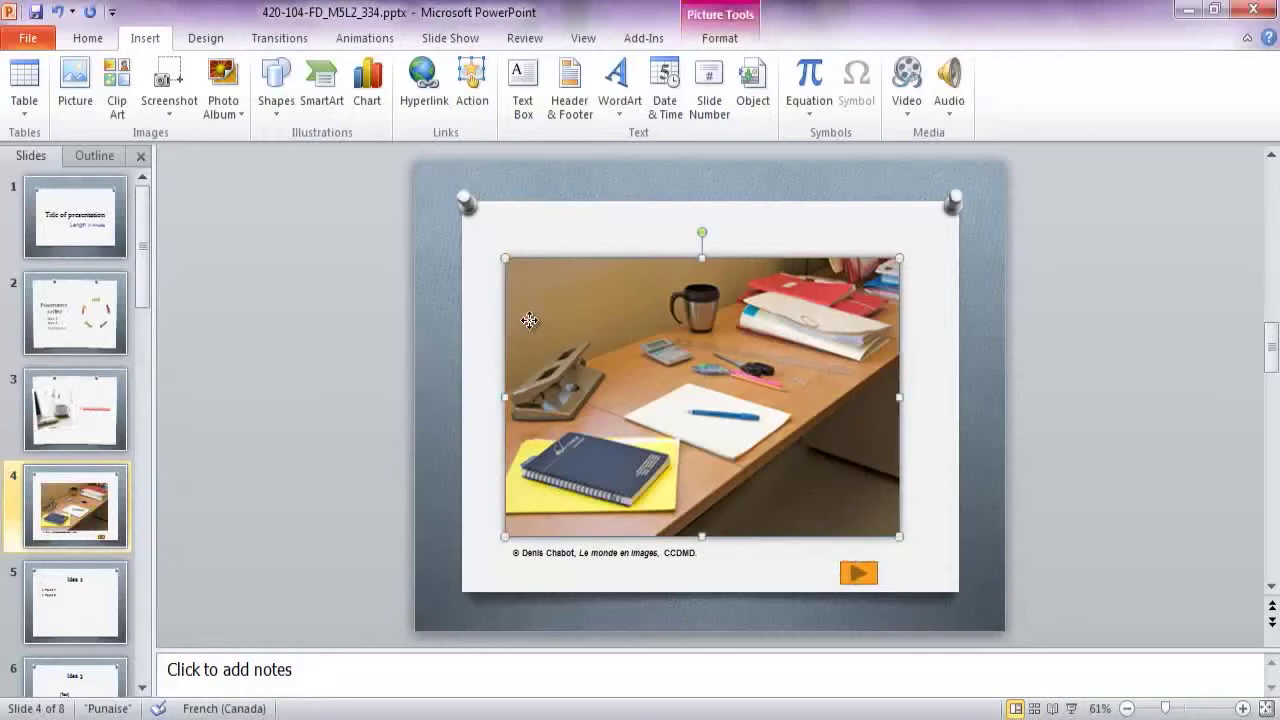
{"action": "left_click", "coordinate": [300, 38]}
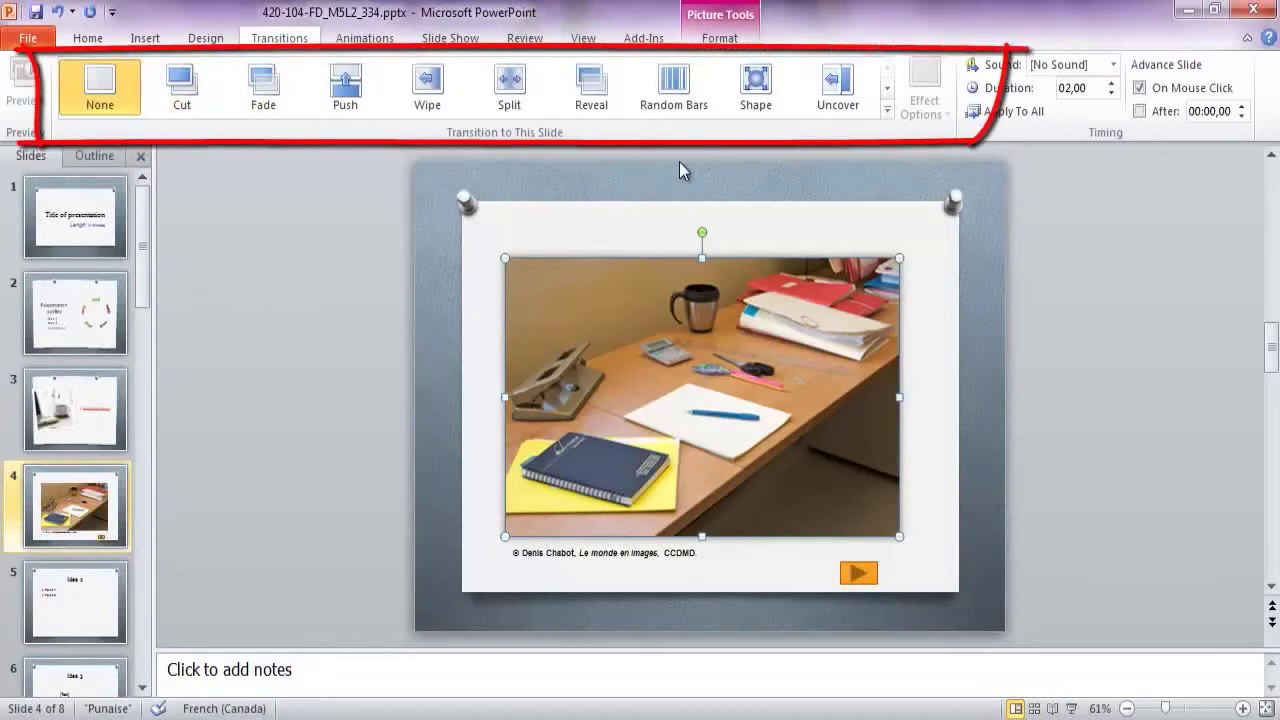
{"action": "left_click", "coordinate": [886, 110]}
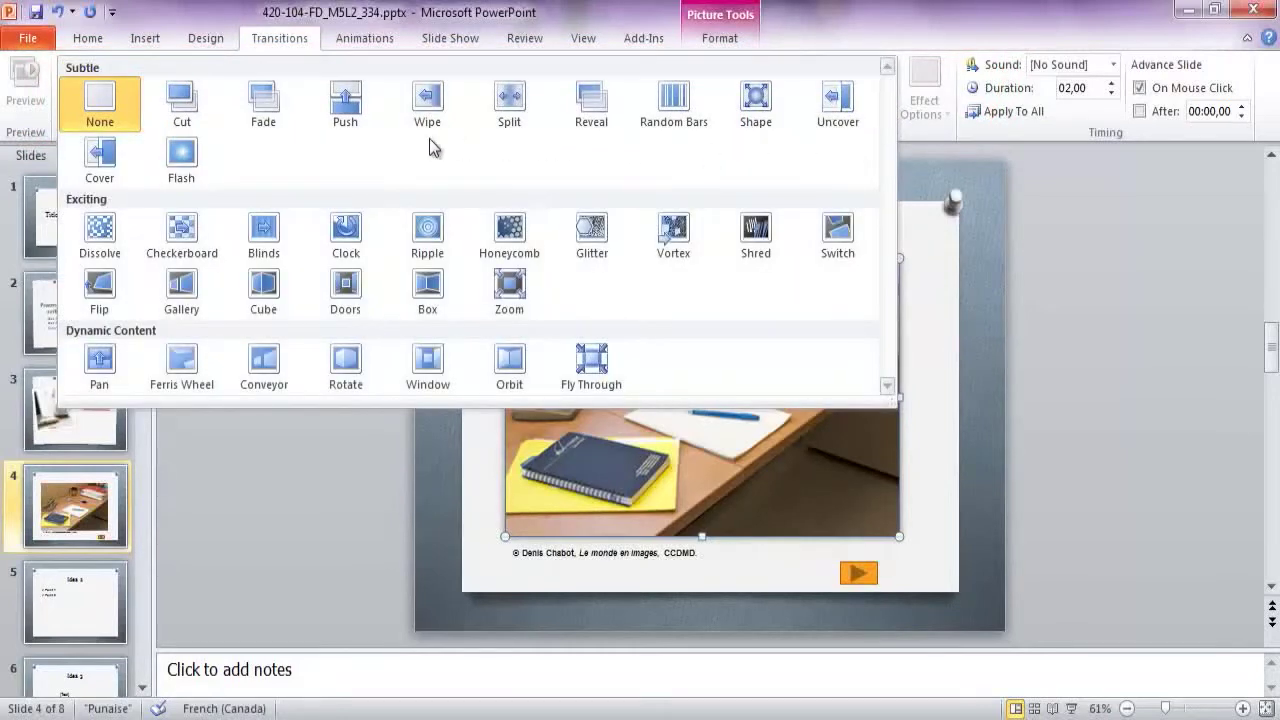
{"action": "left_click", "coordinate": [104, 158]}
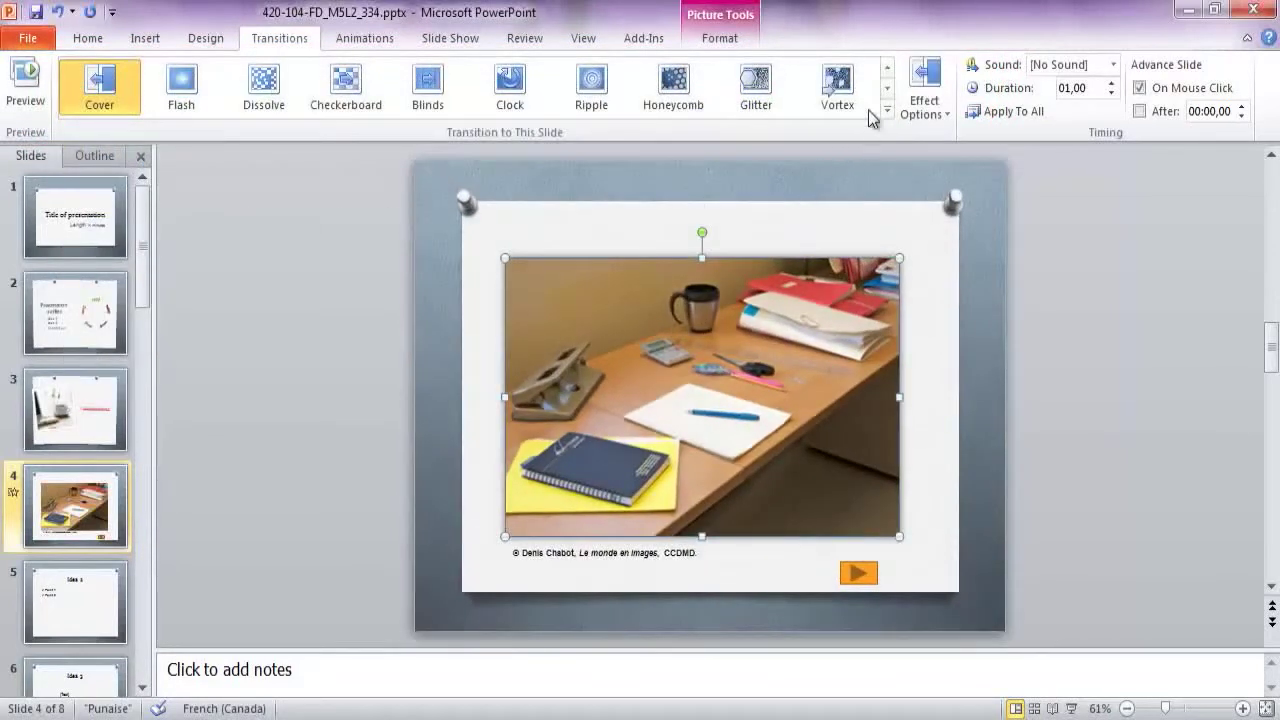
{"action": "left_click", "coordinate": [886, 65]}
{"action": "left_click", "coordinate": [118, 86]}
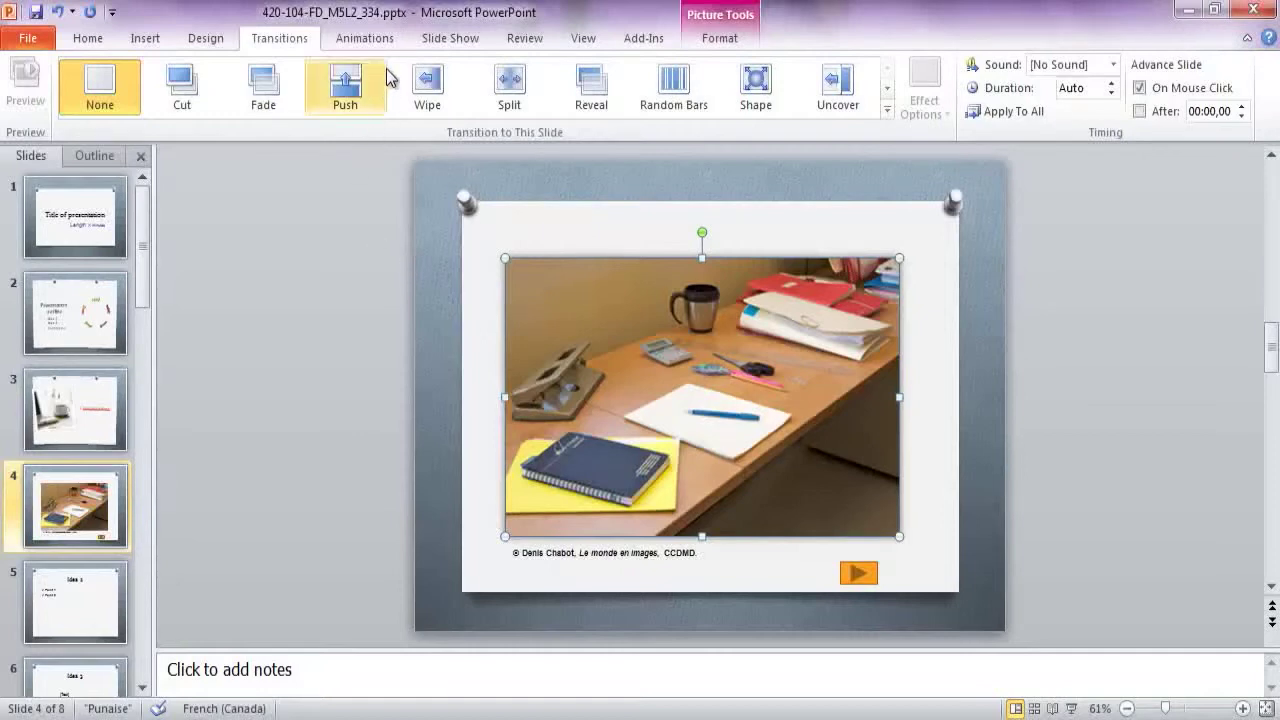
{"action": "left_click", "coordinate": [398, 40]}
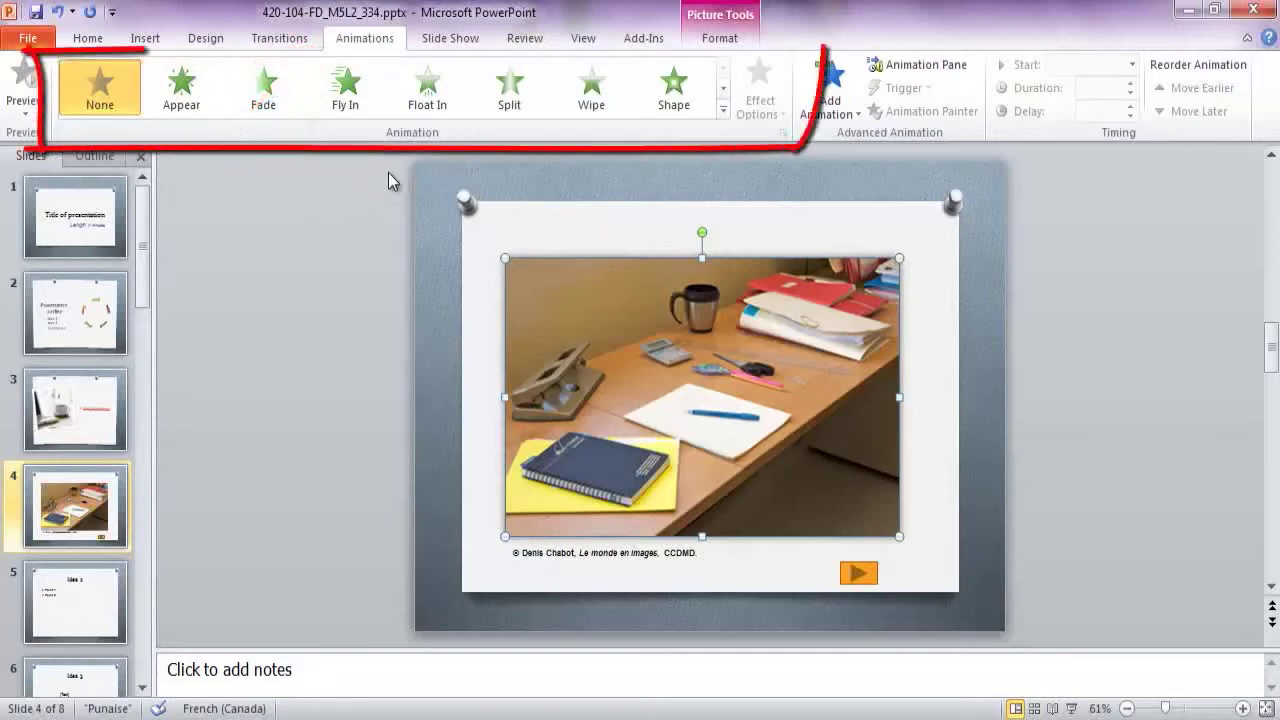
Apply and preview a Wipe animation on the desk photo, then move to slide 5.
{"action": "left_click", "coordinate": [613, 103]}
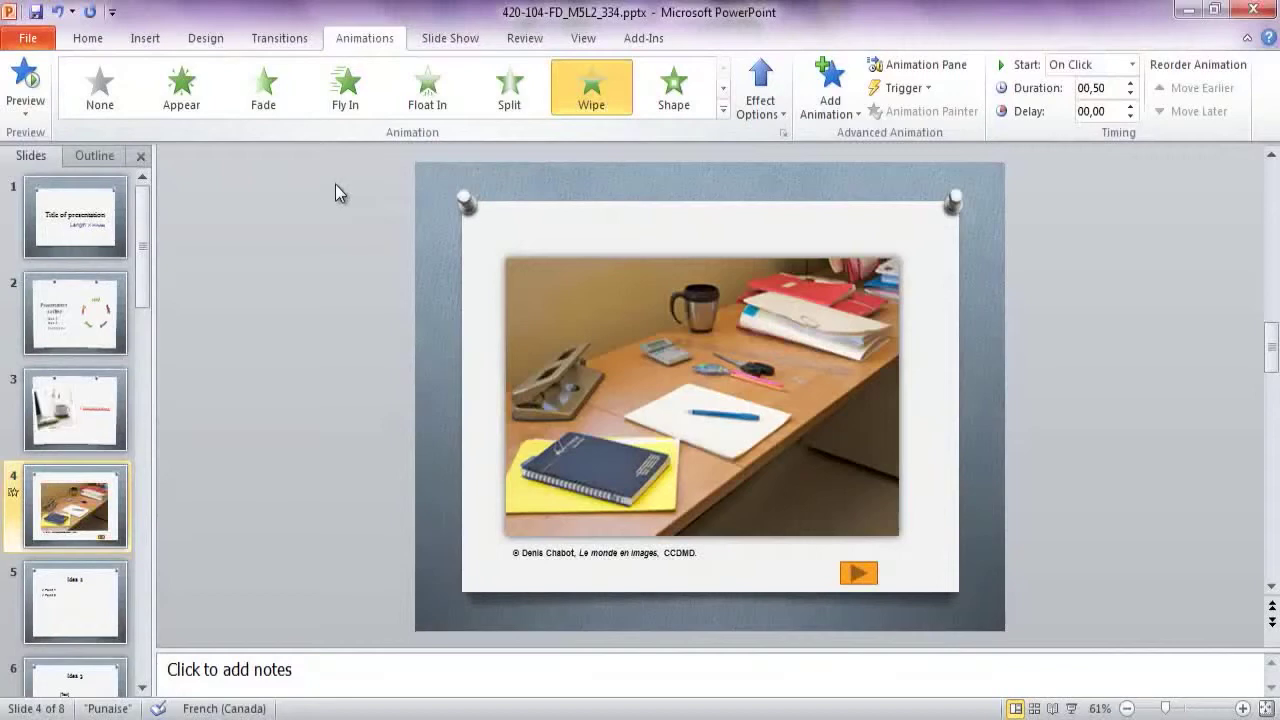
{"action": "left_click", "coordinate": [40, 76]}
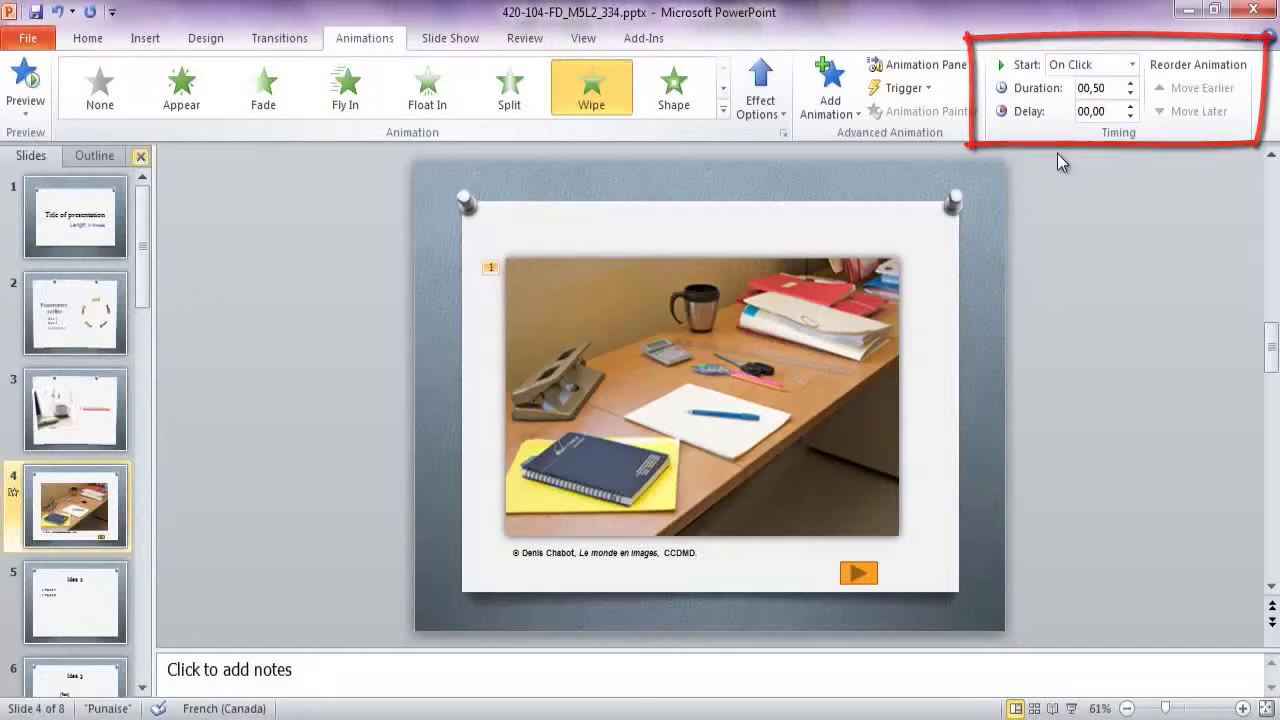
{"action": "left_click", "coordinate": [75, 600]}
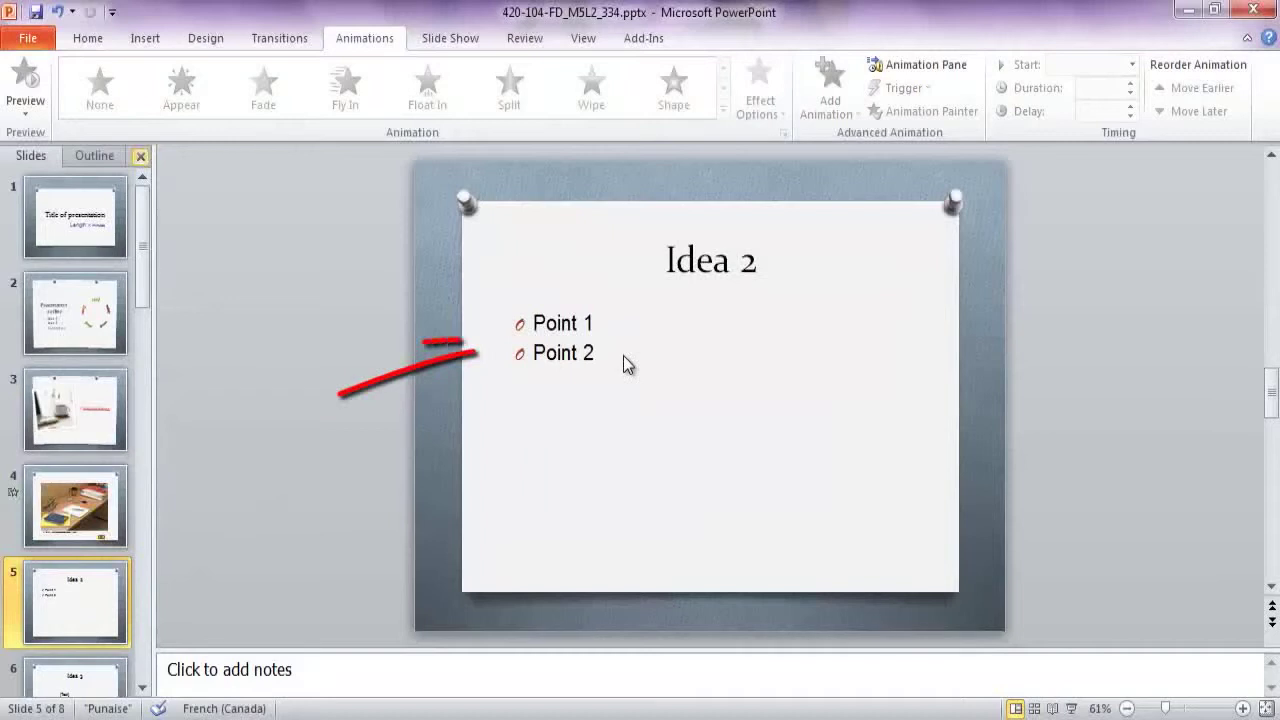
Give slide 5's bullet text box a Float In animation running By Paragraph.
{"action": "left_click", "coordinate": [585, 322]}
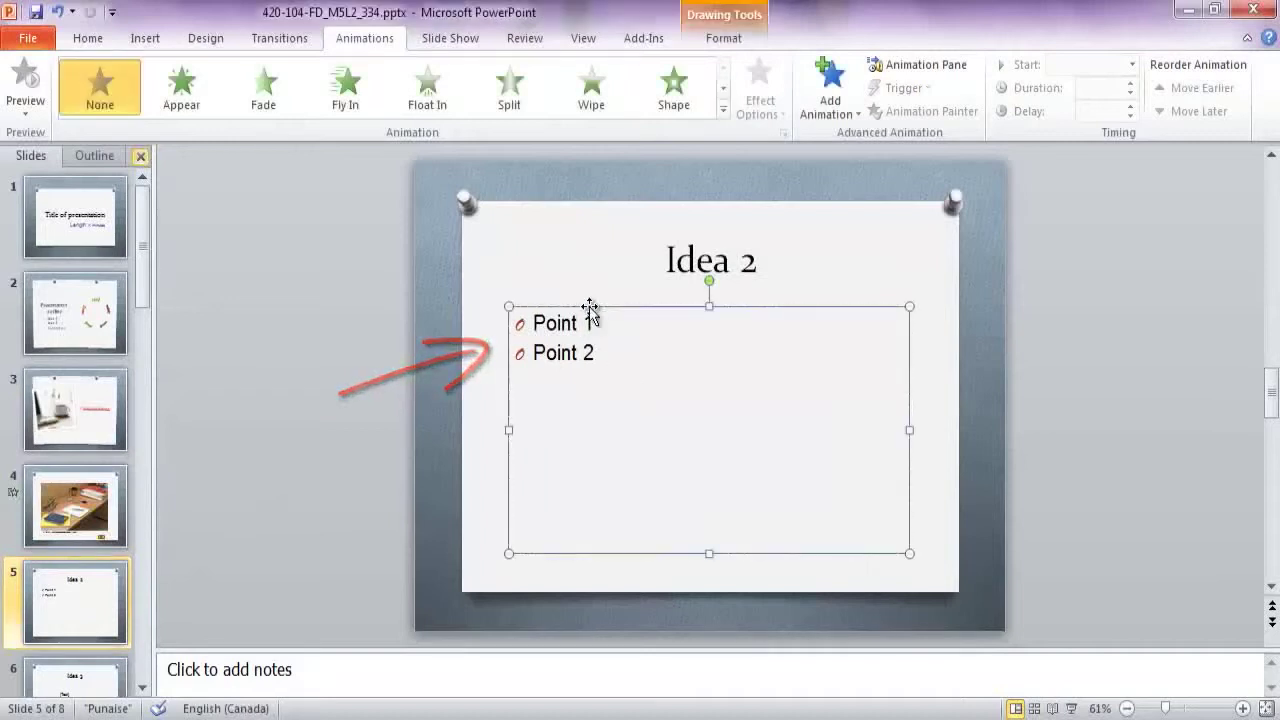
{"action": "left_click", "coordinate": [543, 305]}
{"action": "left_click", "coordinate": [430, 104]}
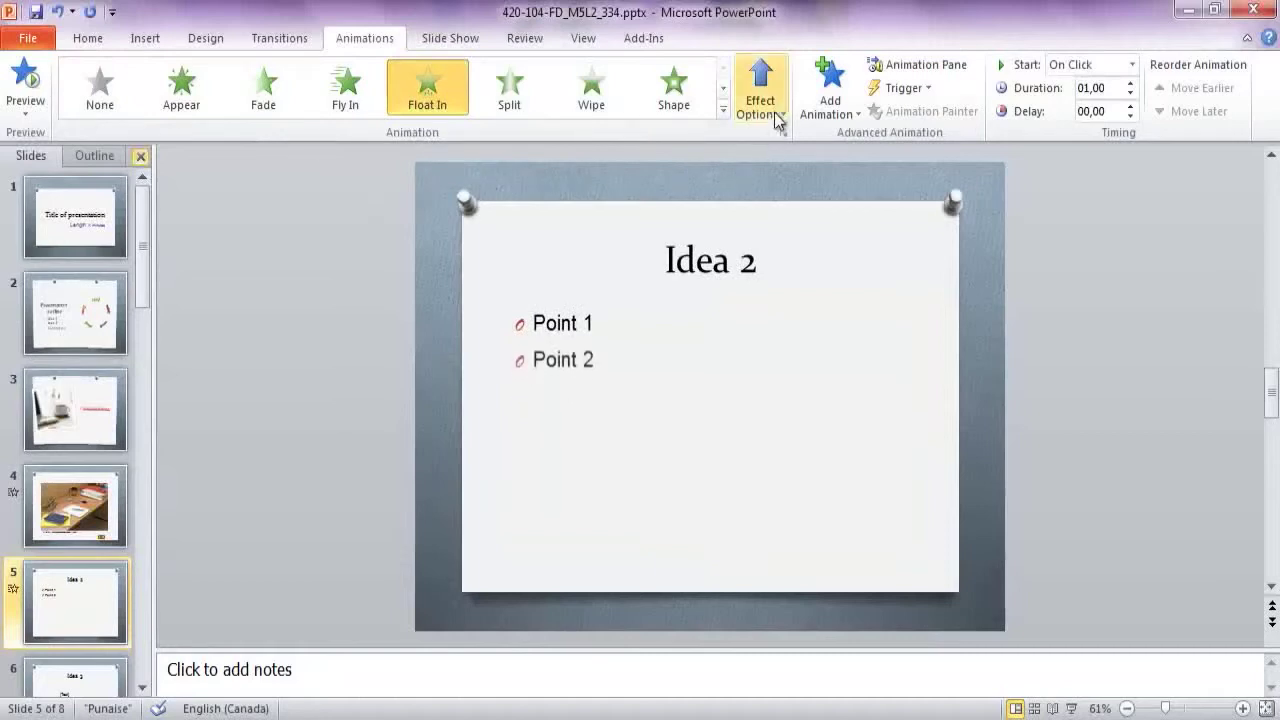
{"action": "left_click", "coordinate": [778, 108]}
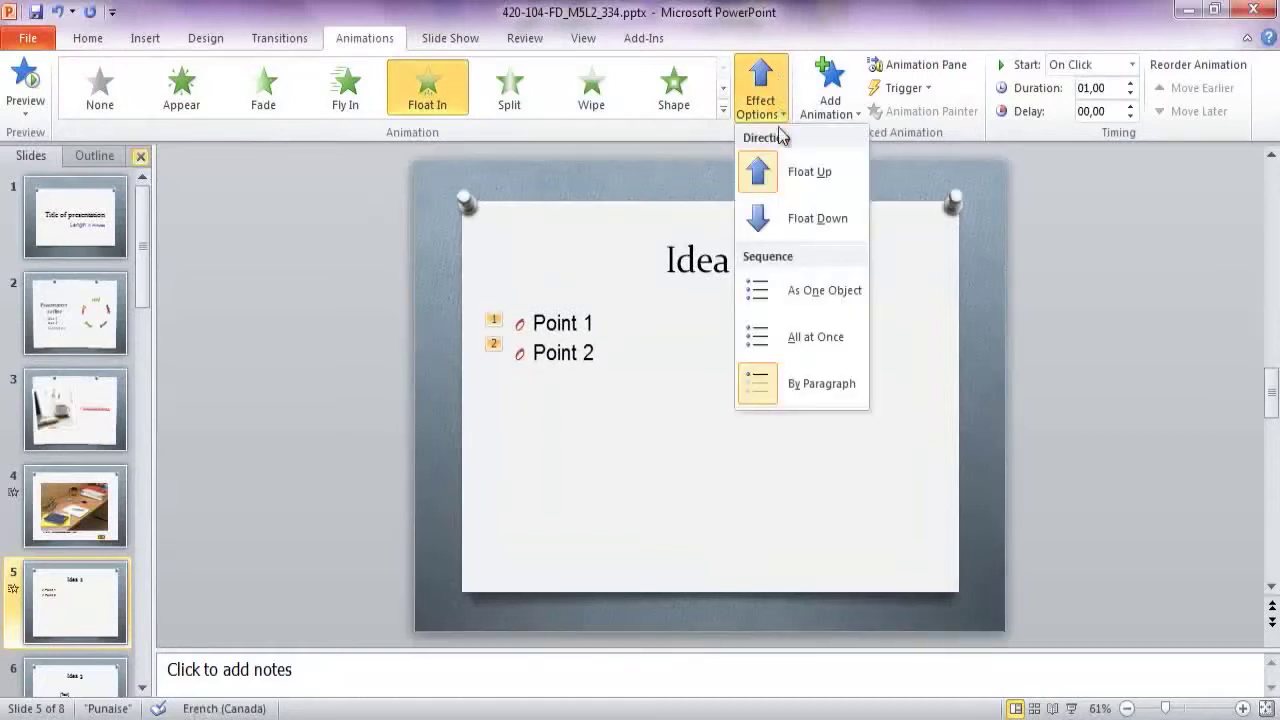
{"action": "left_click", "coordinate": [824, 387]}
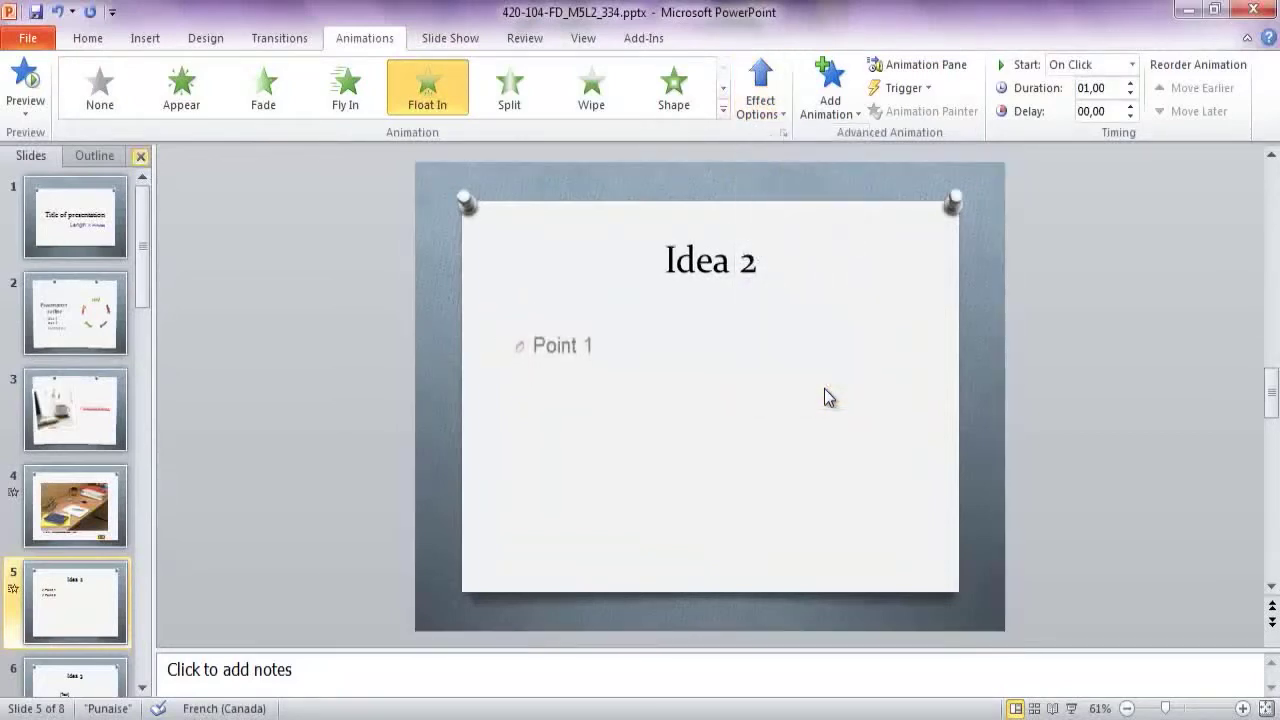
Move Point 1's animation later, then back earlier so it plays first.
{"action": "left_click", "coordinate": [490, 321]}
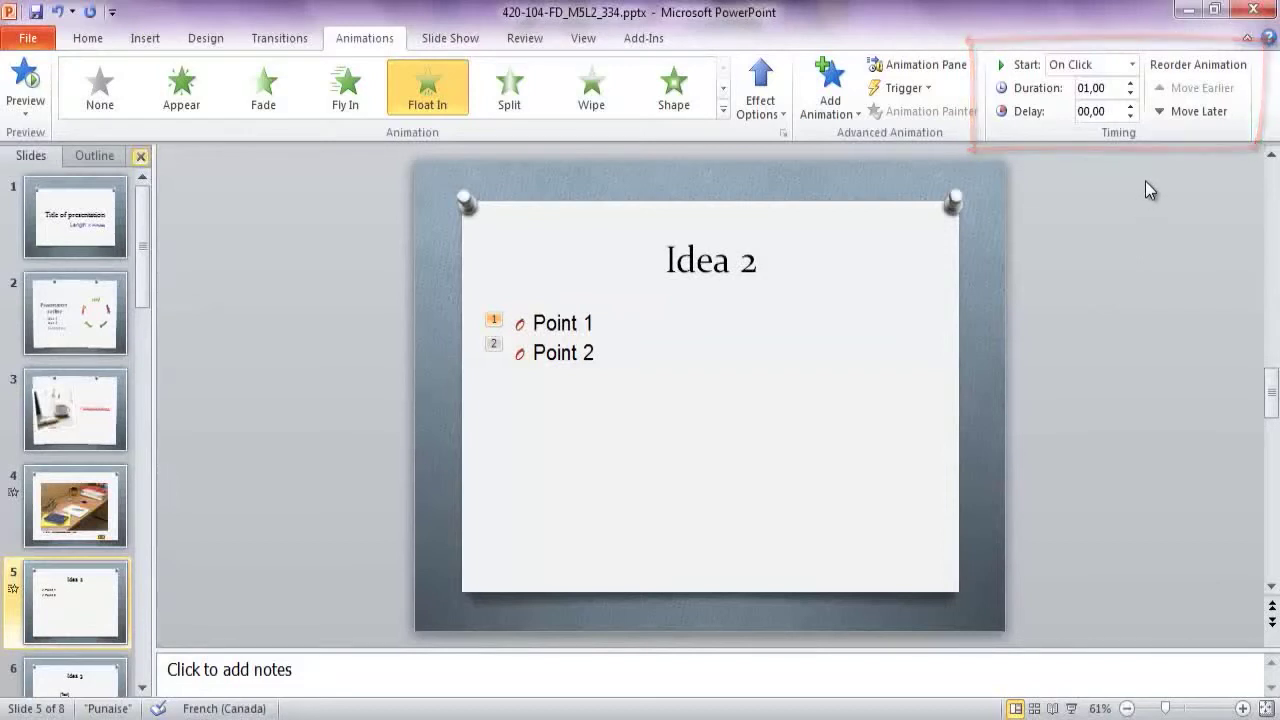
{"action": "left_click", "coordinate": [1174, 114]}
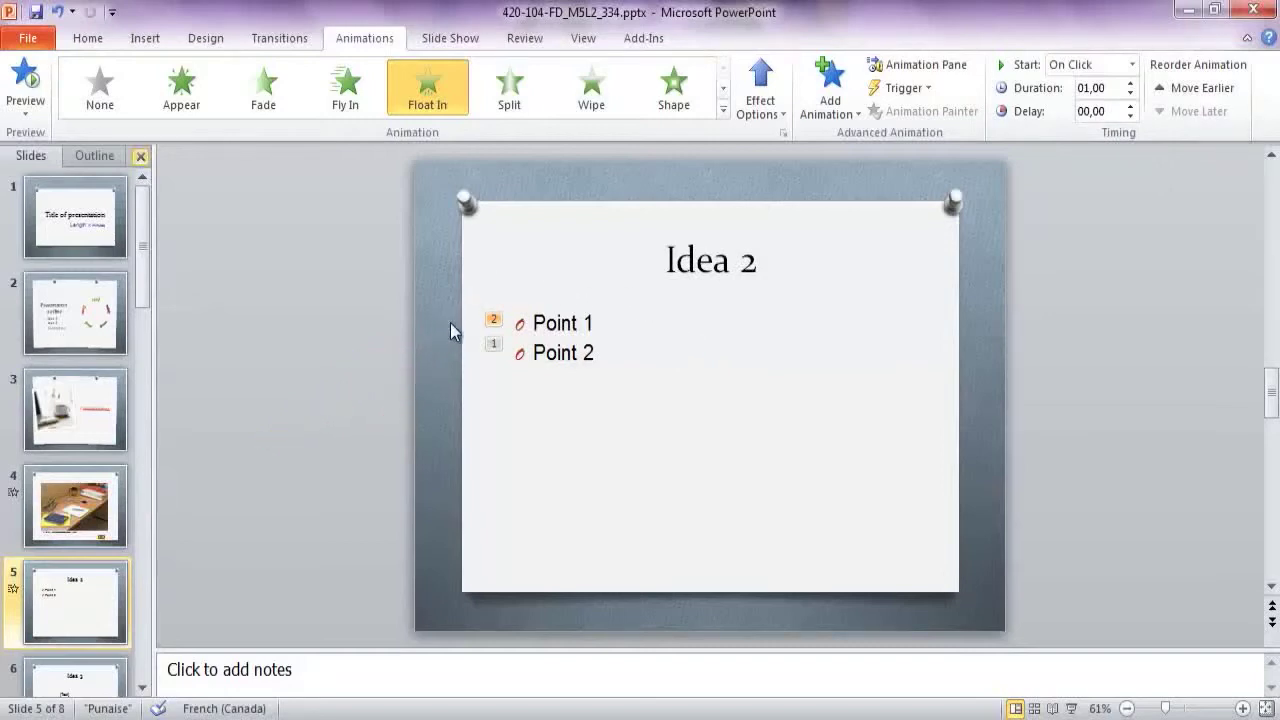
{"action": "left_click", "coordinate": [1202, 92]}
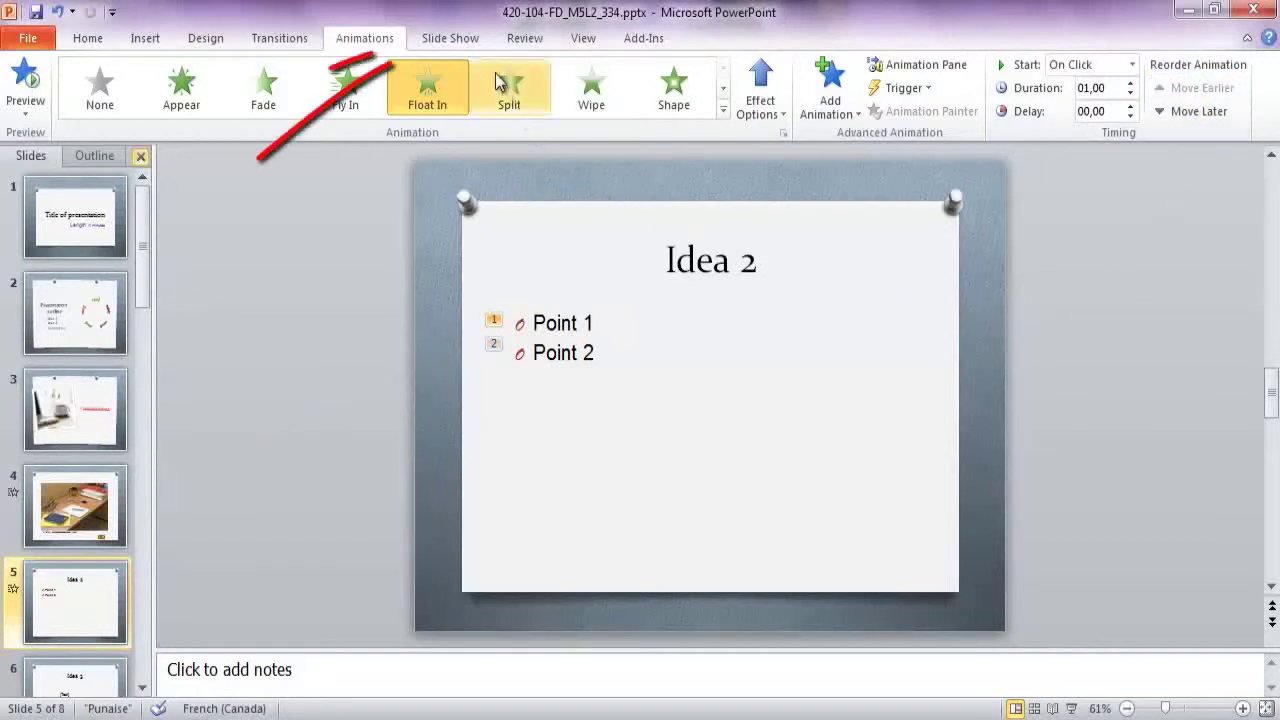
{"action": "left_click", "coordinate": [481, 44]}
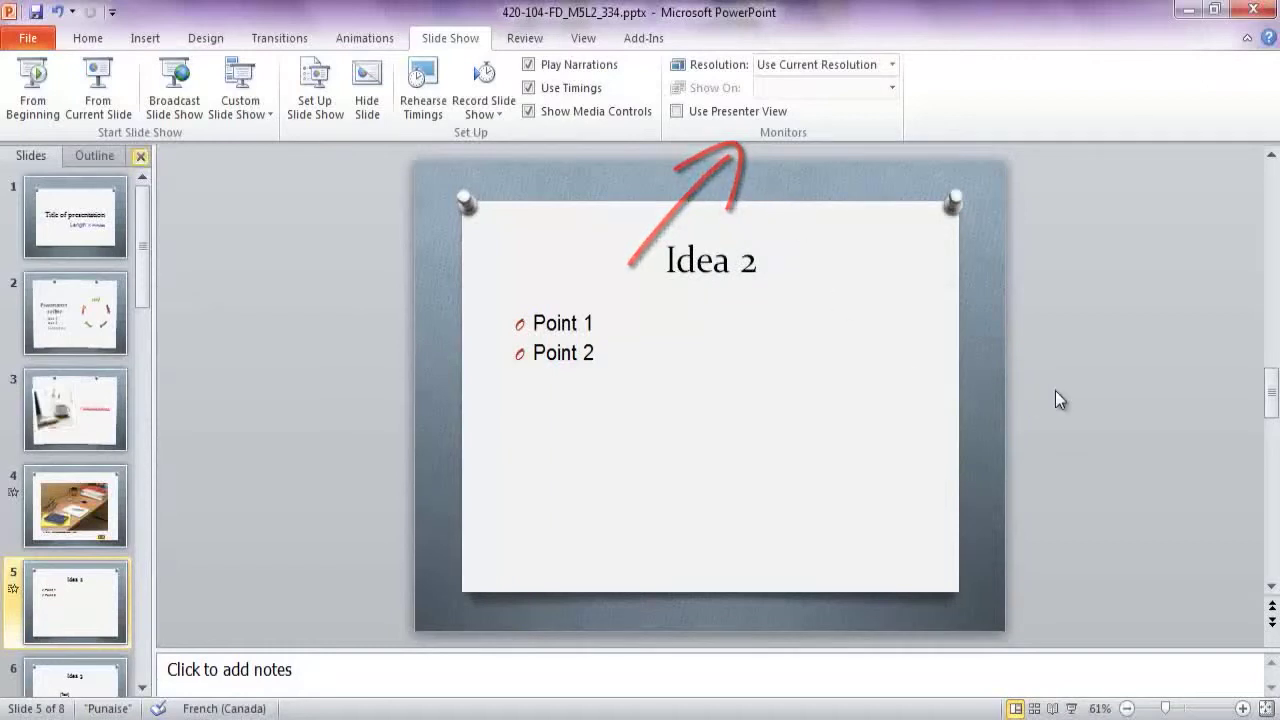
{"action": "left_click", "coordinate": [98, 232]}
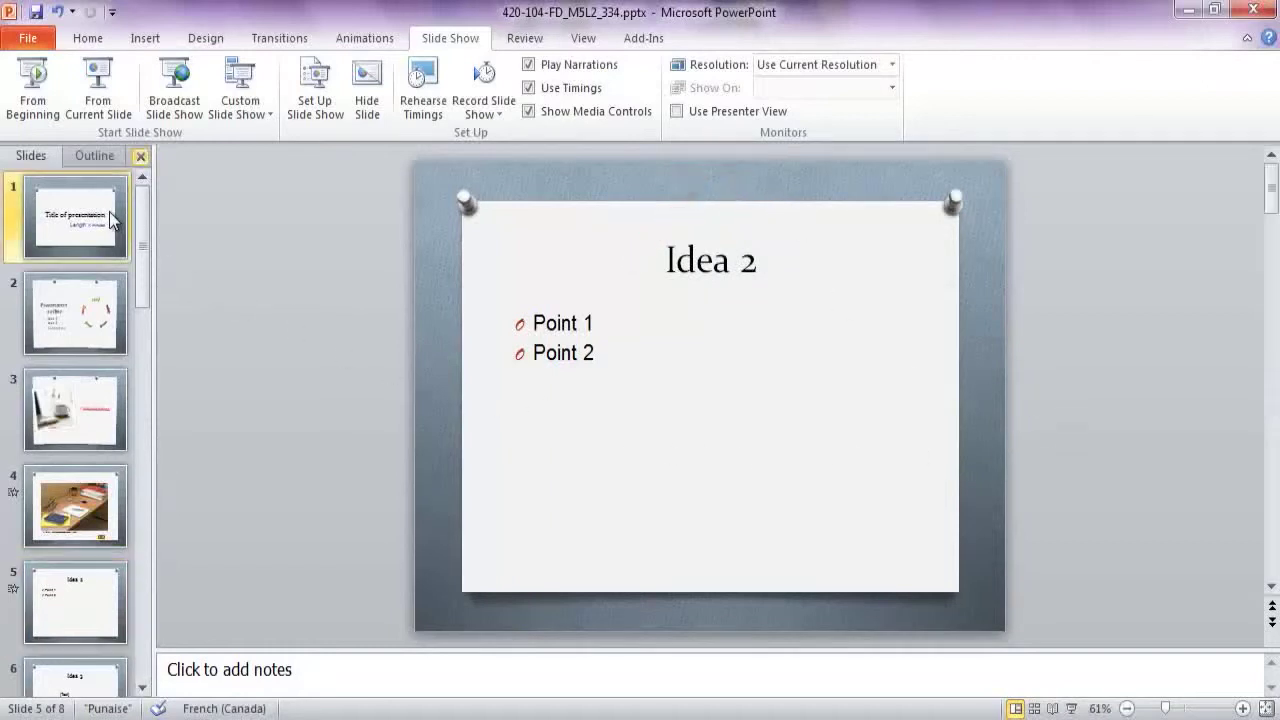